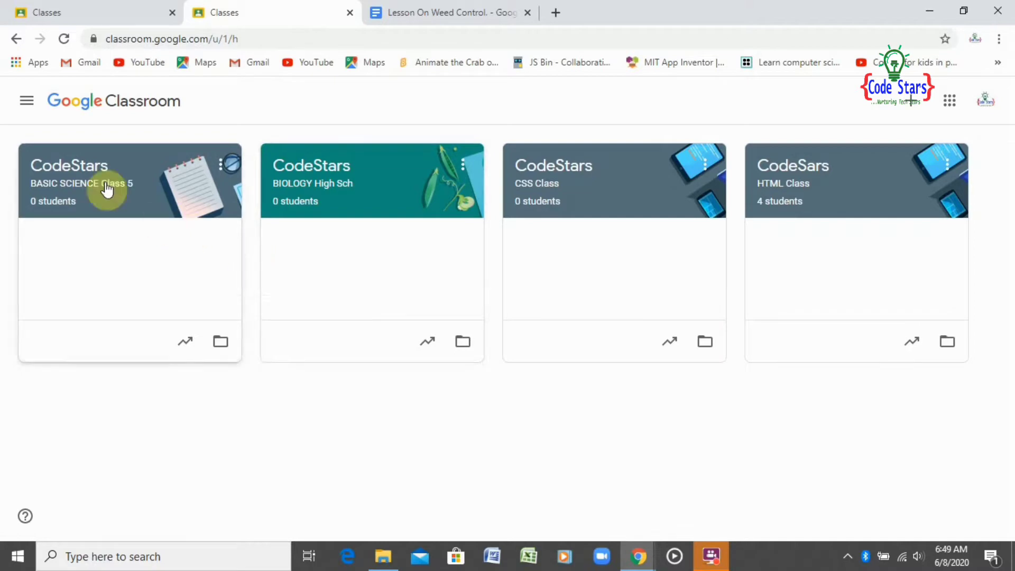
# - Open the first draft Lesson On Weed Control material in the BASIC SCIENCE Class 5 classwork for editing, and switch to its Google Docs document
pyautogui.click(71, 165)
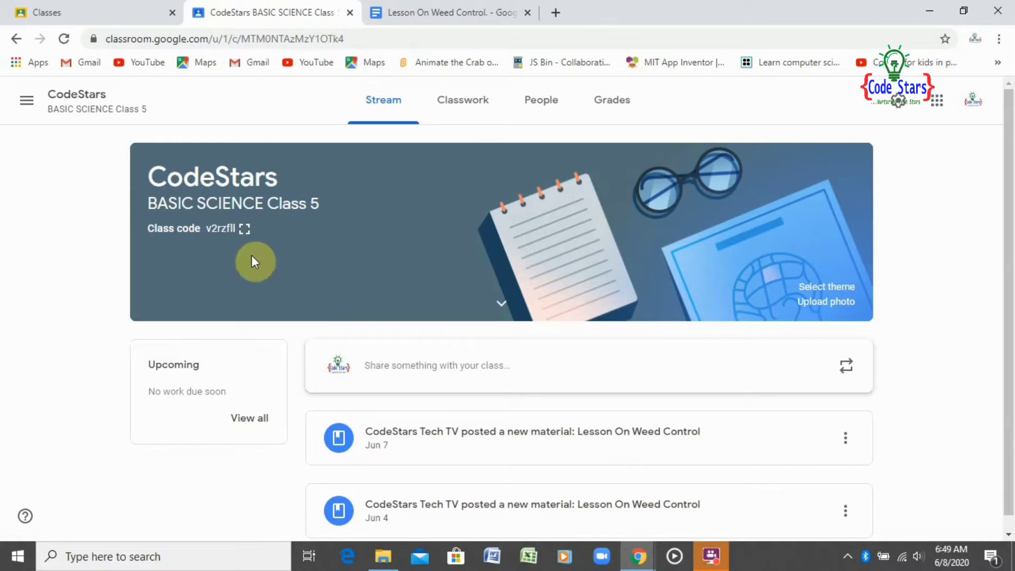
pyautogui.click(434, 117)
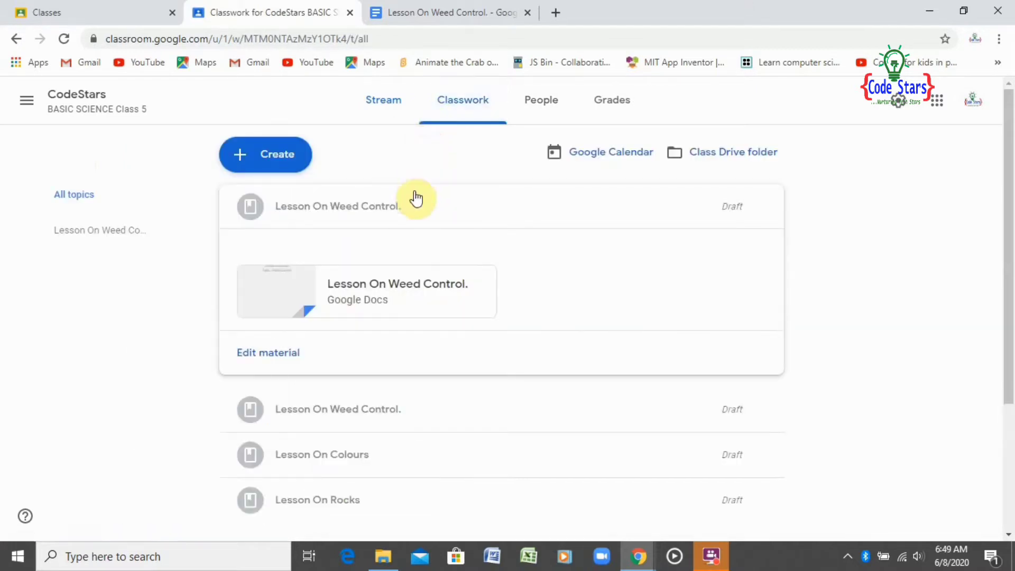
pyautogui.click(291, 358)
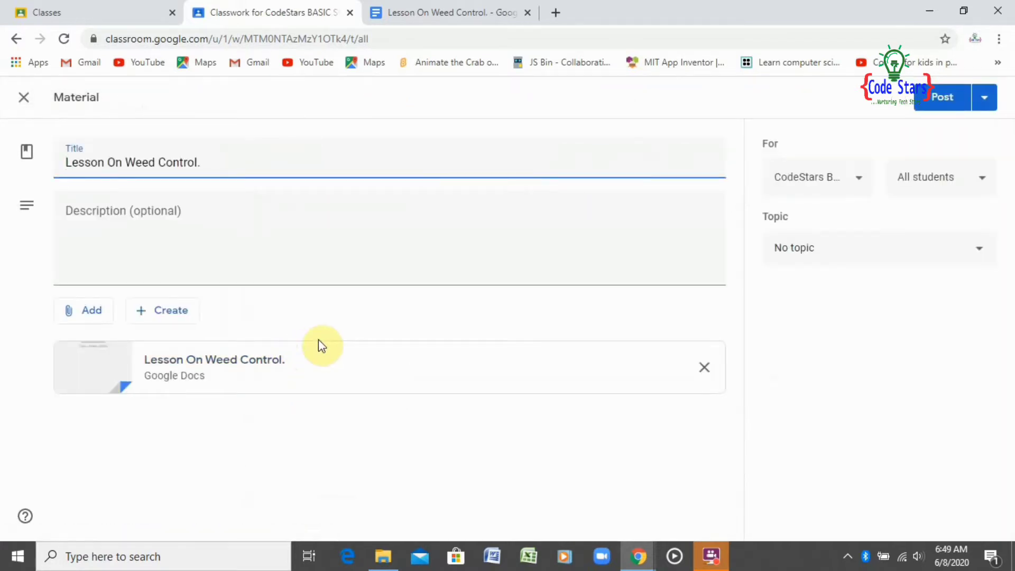
pyautogui.click(440, 15)
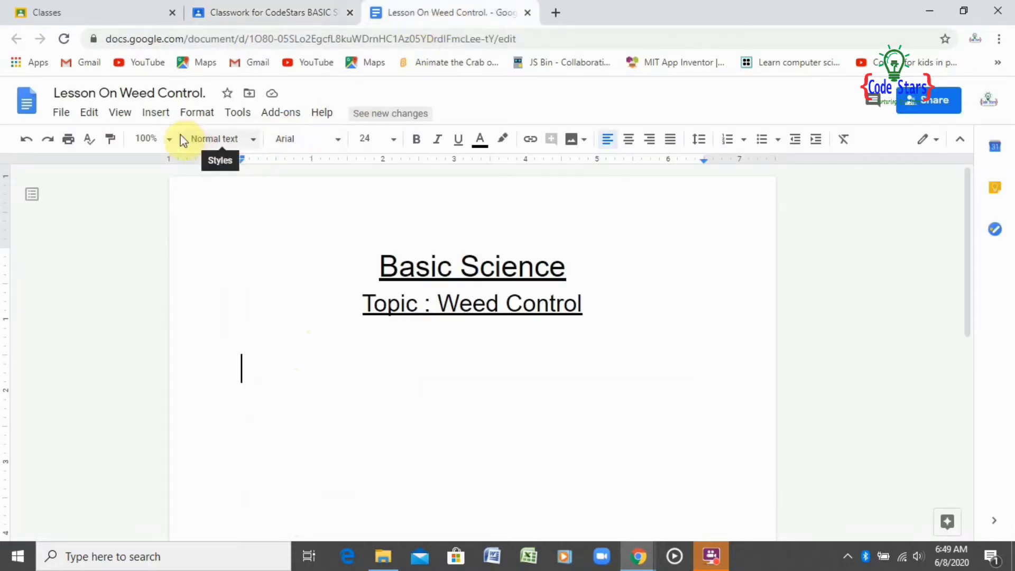
pyautogui.click(59, 120)
pyautogui.click(84, 114)
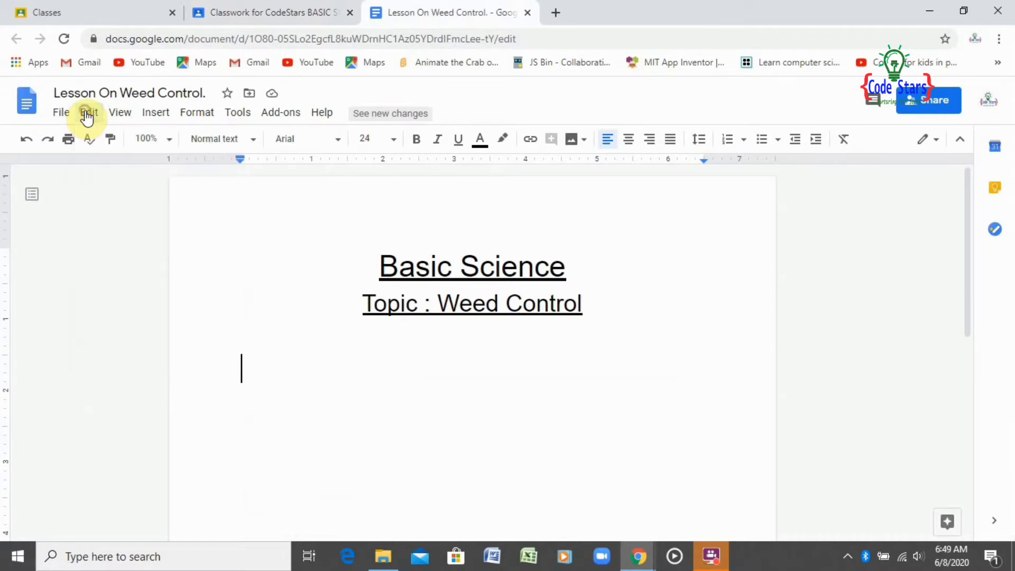
pyautogui.click(119, 123)
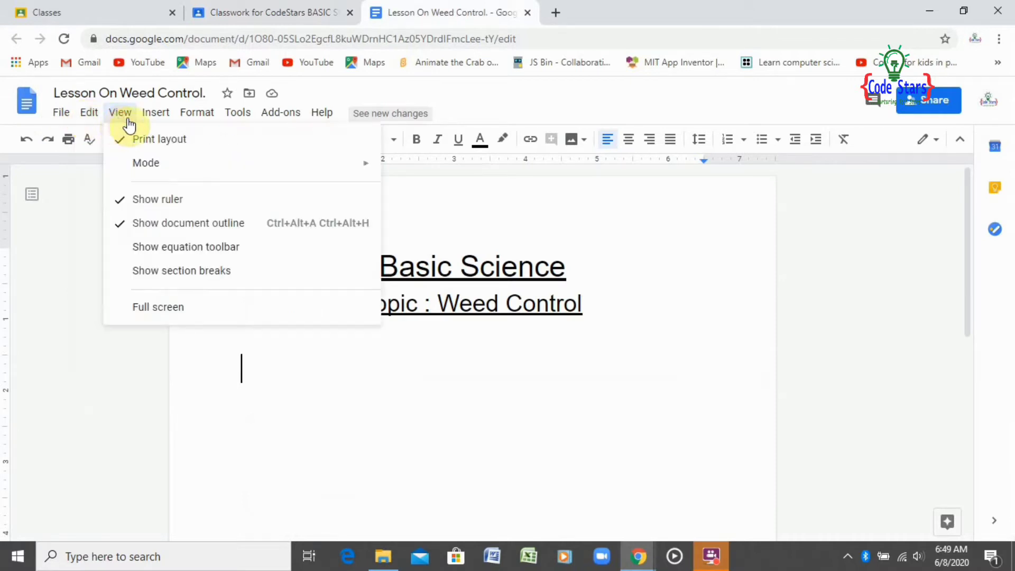
pyautogui.click(147, 120)
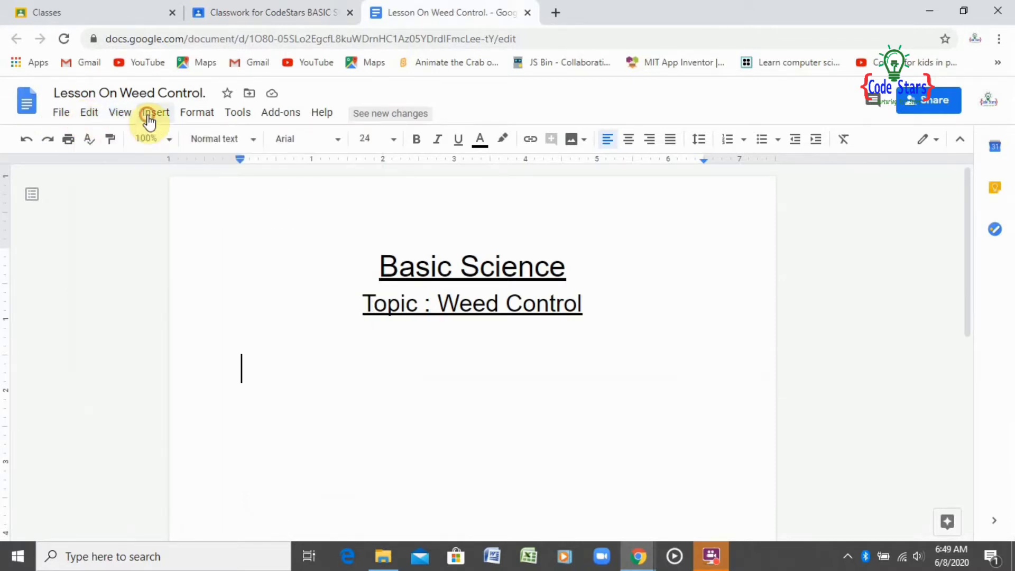
pyautogui.click(149, 121)
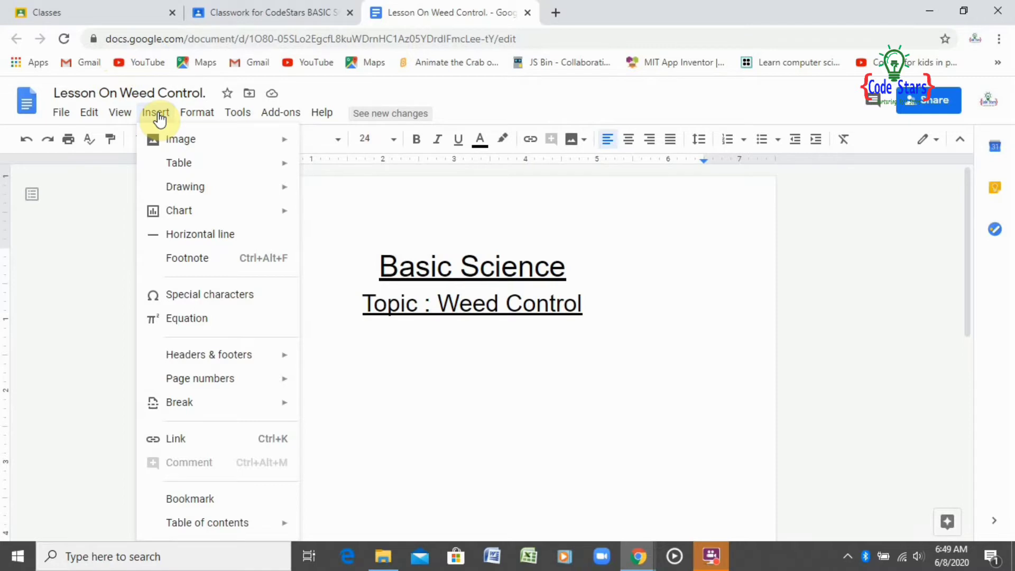
pyautogui.moveTo(170, 148)
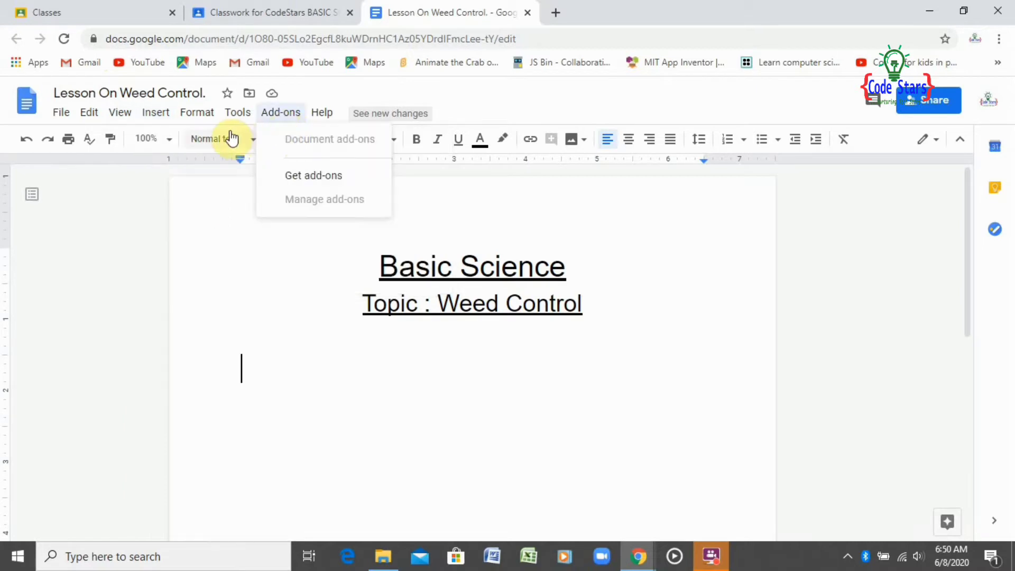
# - Browse the computer's Downloads, Desktop, Pictures and Documents folders for an image to upload, and close the file chooser without picking one
pyautogui.moveTo(207, 122)
pyautogui.click(156, 112)
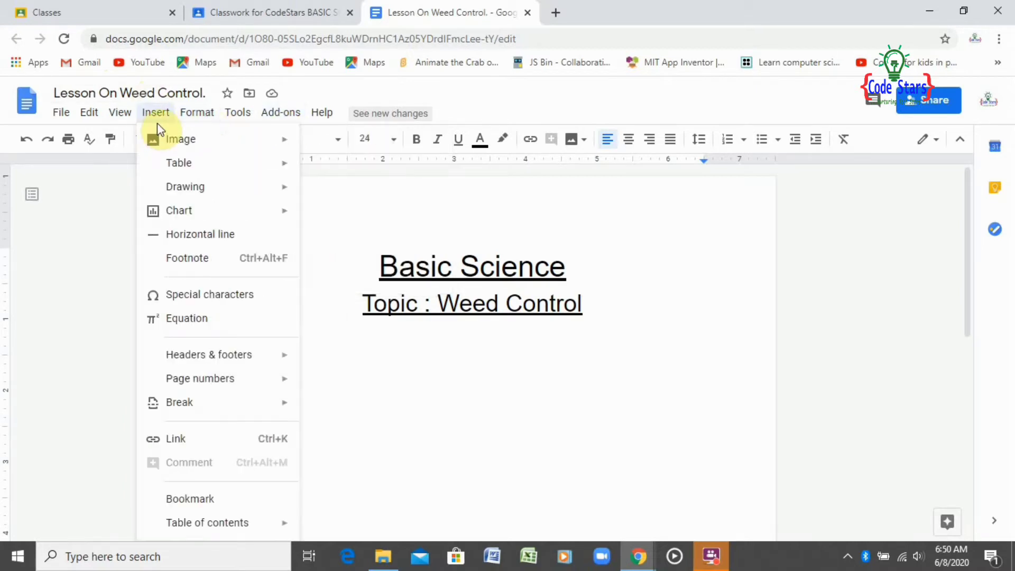
pyautogui.moveTo(265, 145)
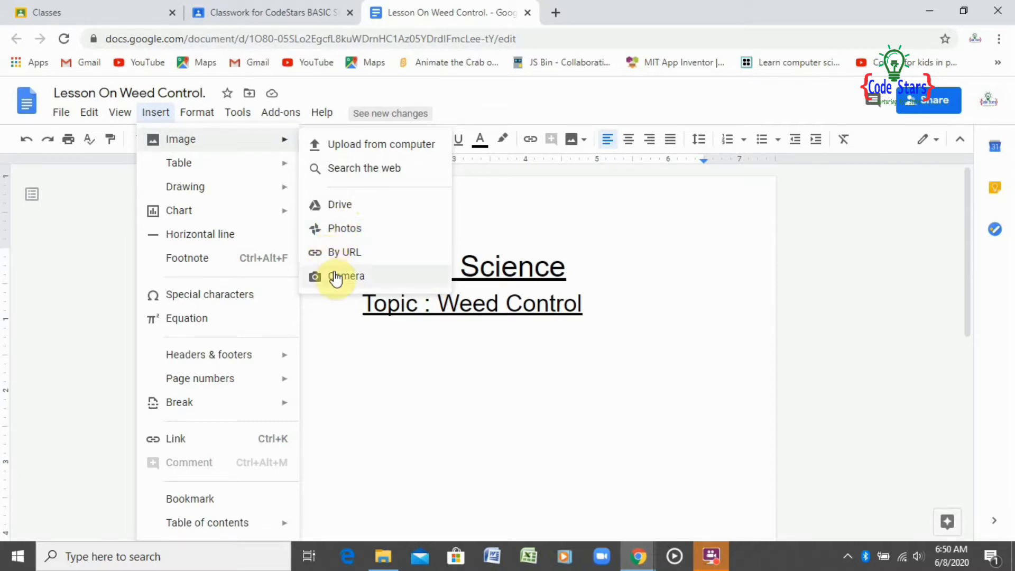
pyautogui.click(370, 151)
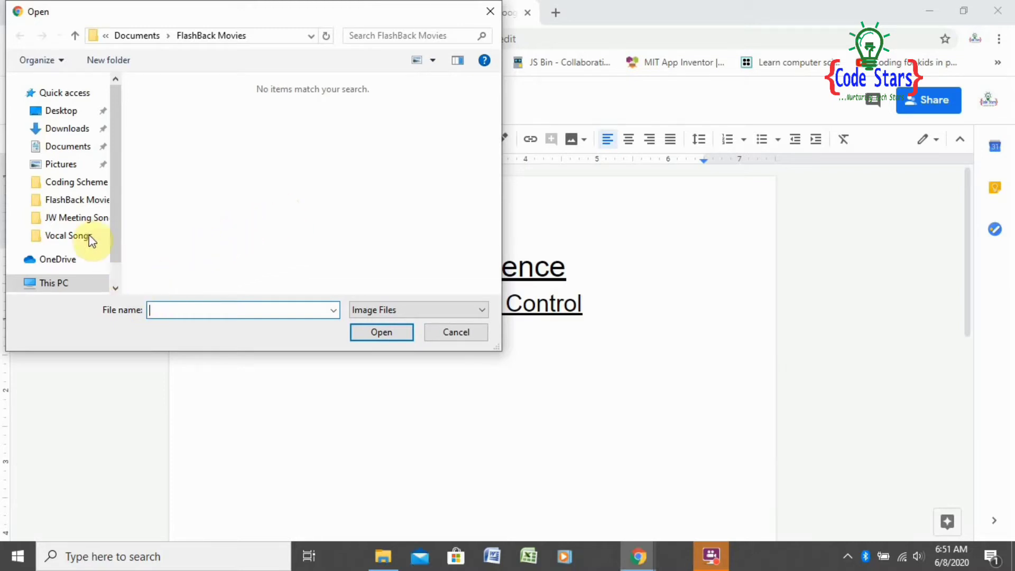
pyautogui.click(82, 128)
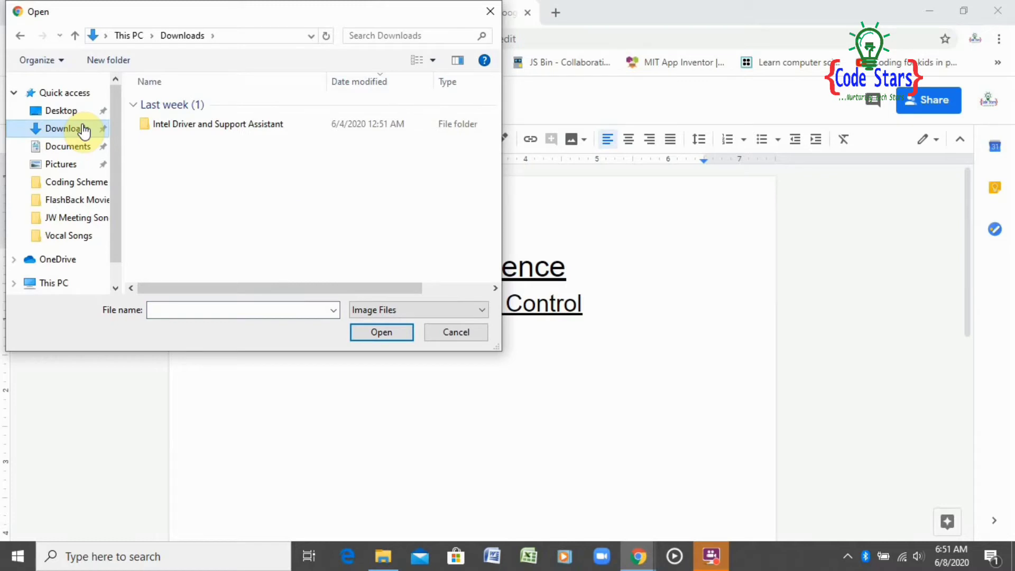
pyautogui.click(135, 106)
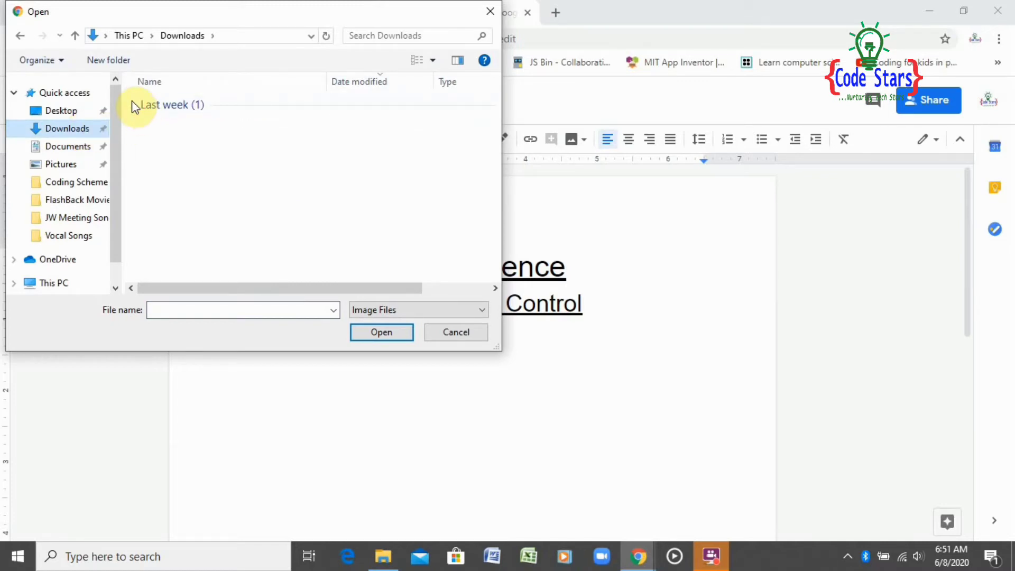
pyautogui.click(78, 112)
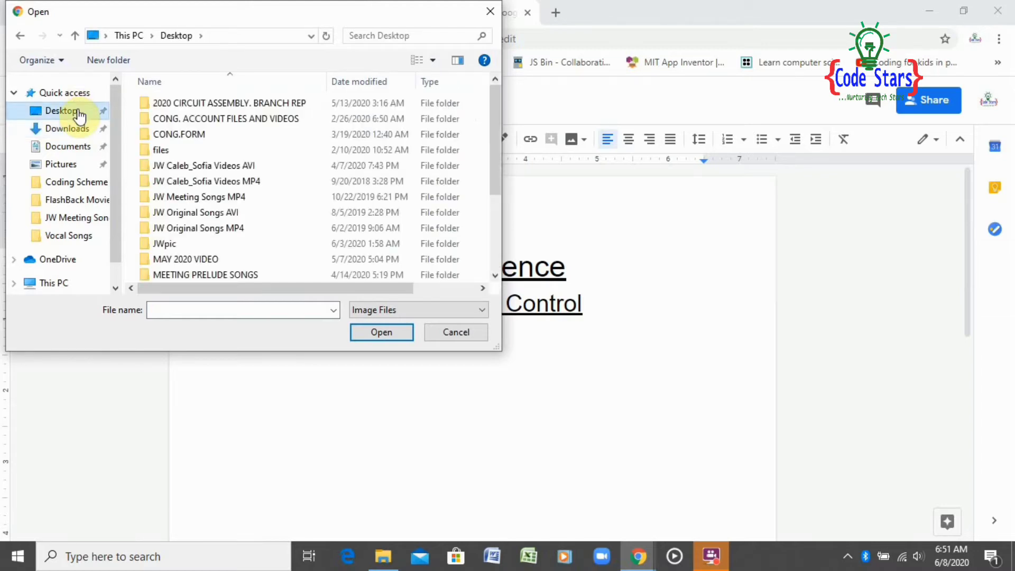
pyautogui.click(66, 165)
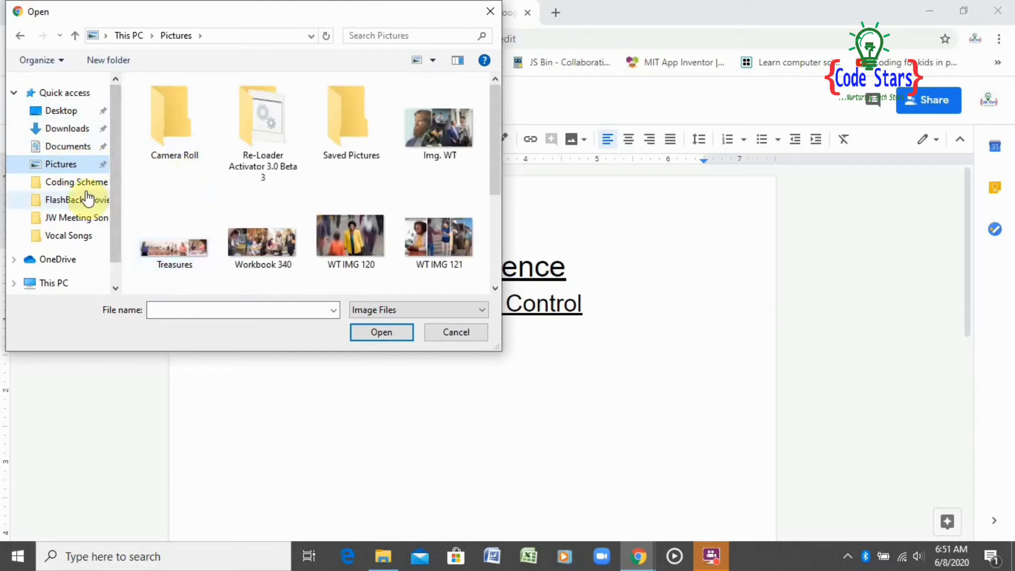
pyautogui.click(75, 150)
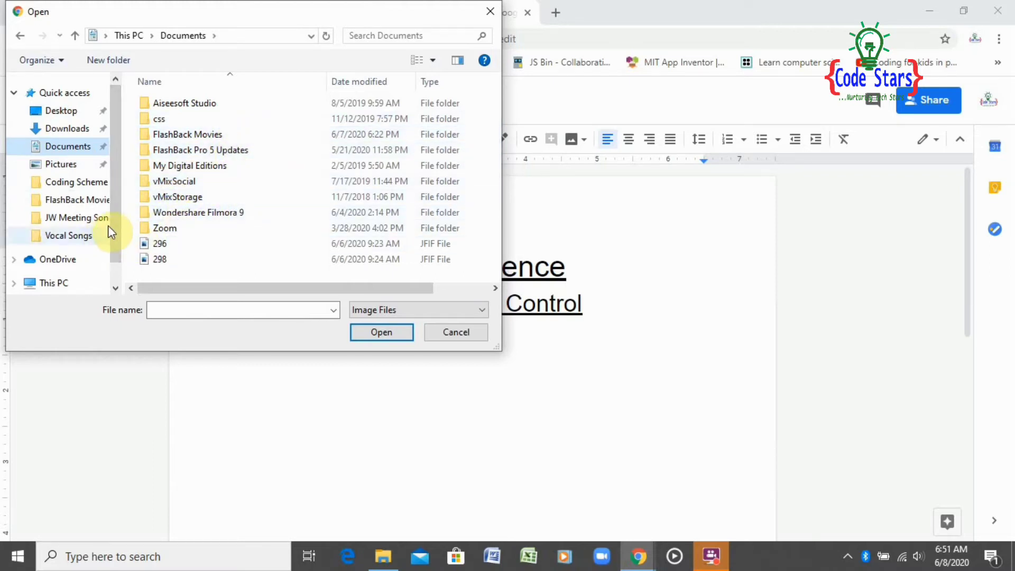
pyautogui.moveTo(115, 216); pyautogui.dragTo(113, 234)
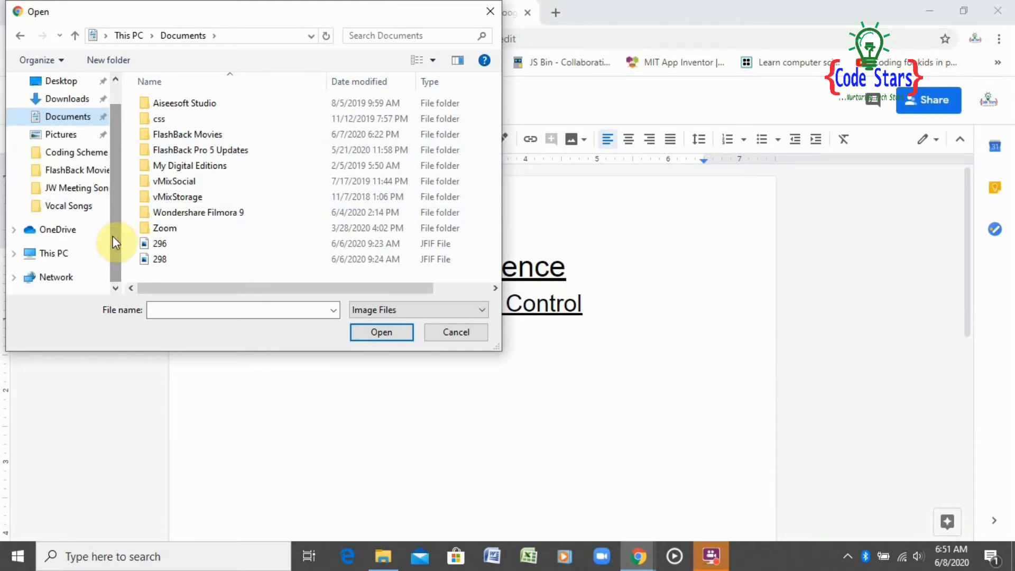
pyautogui.click(367, 340)
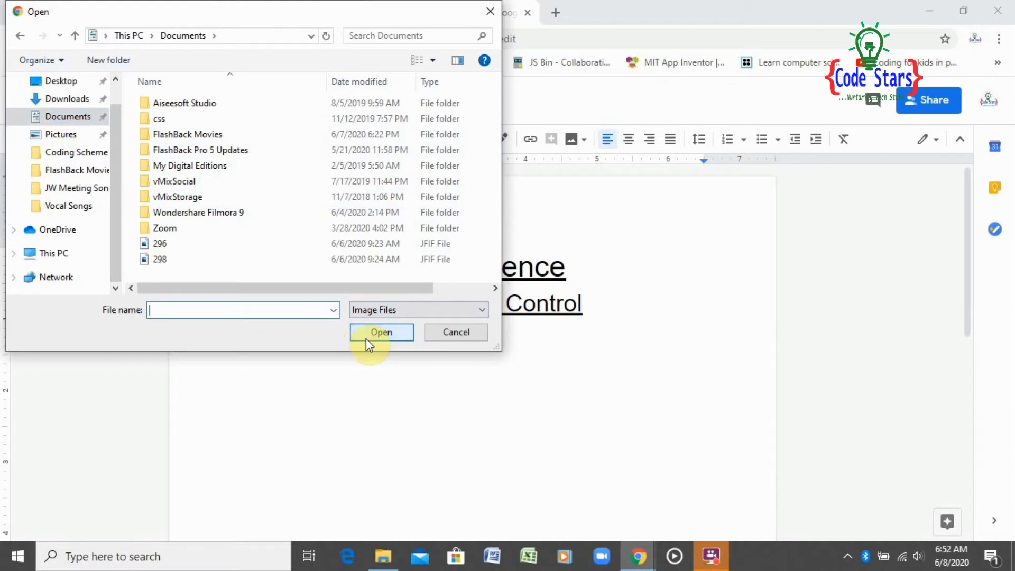
pyautogui.click(500, 20)
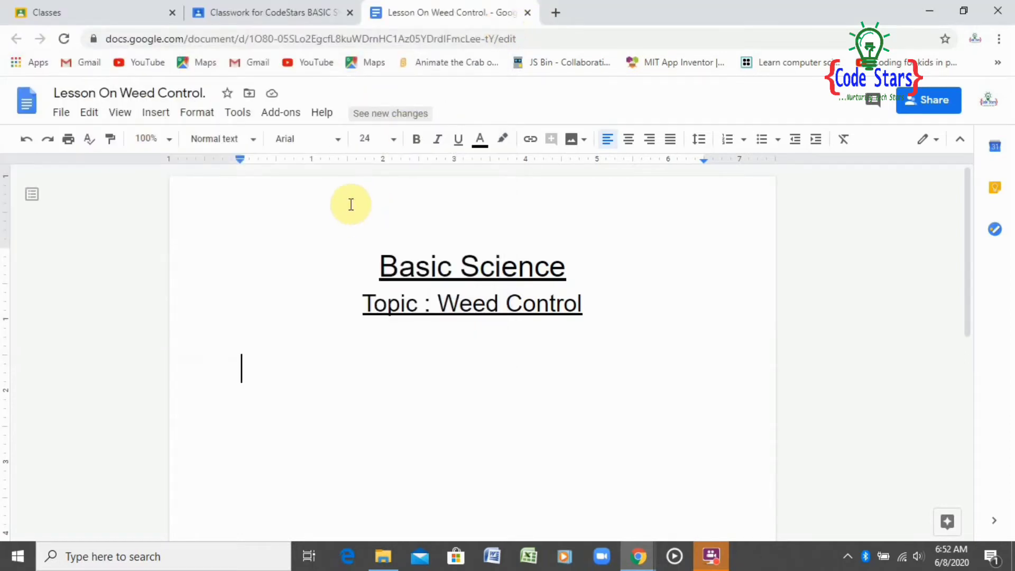
# - Search the web for images to insert, using the suggested query "weed control pictures"
pyautogui.click(158, 113)
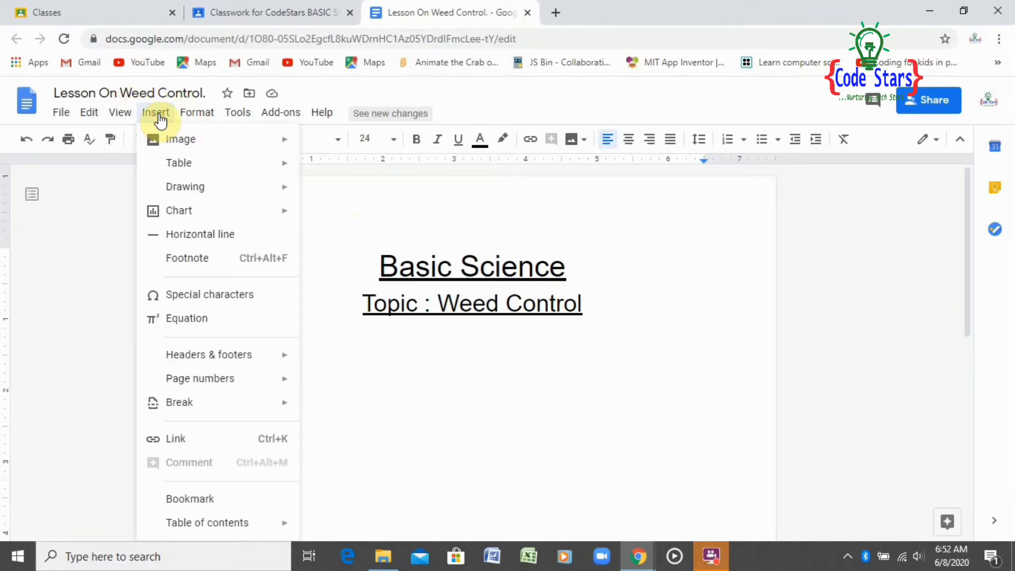
pyautogui.moveTo(170, 140)
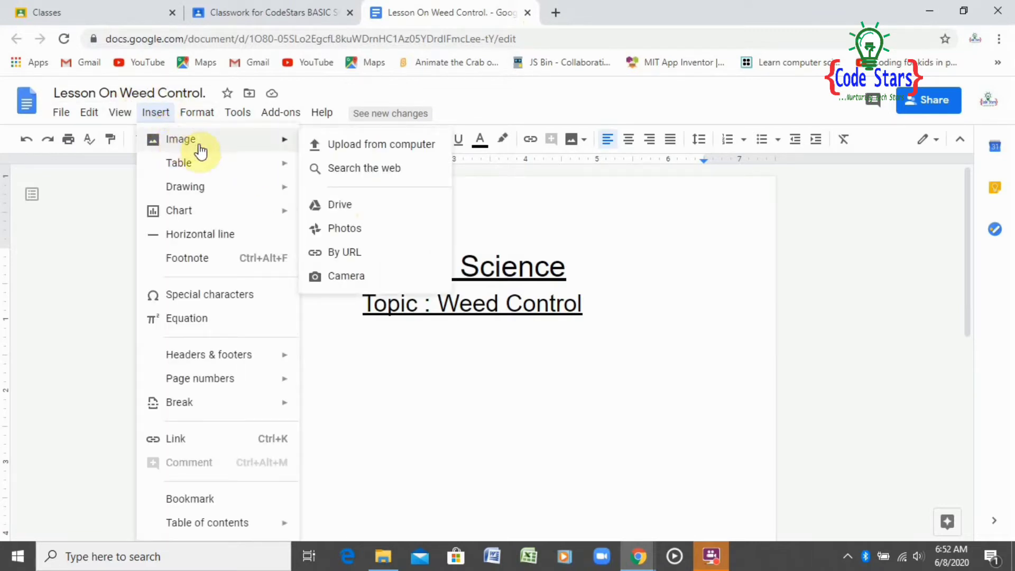
pyautogui.click(326, 170)
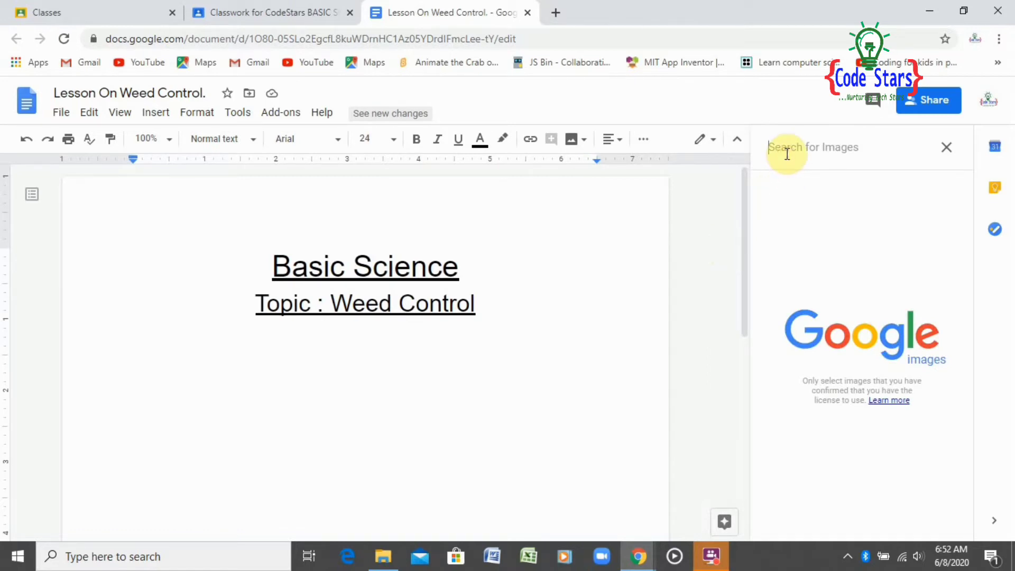
pyautogui.write('W')
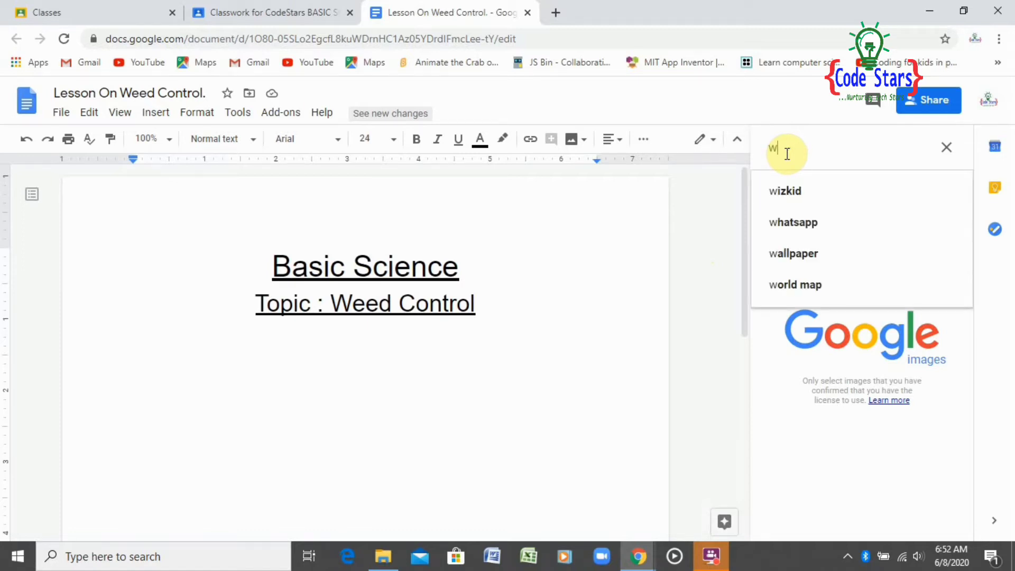
pyautogui.write('eed')
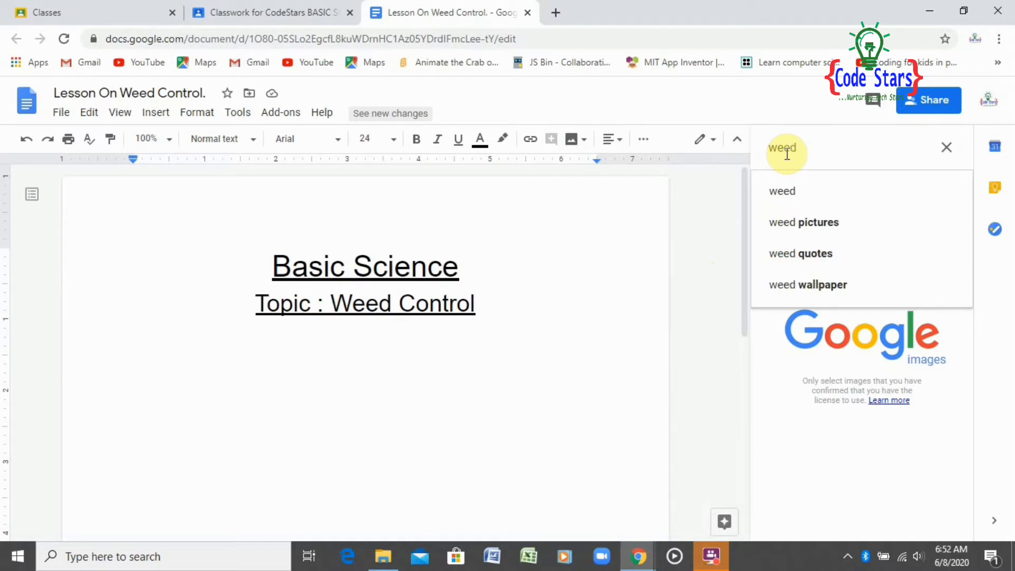
pyautogui.write(' control')
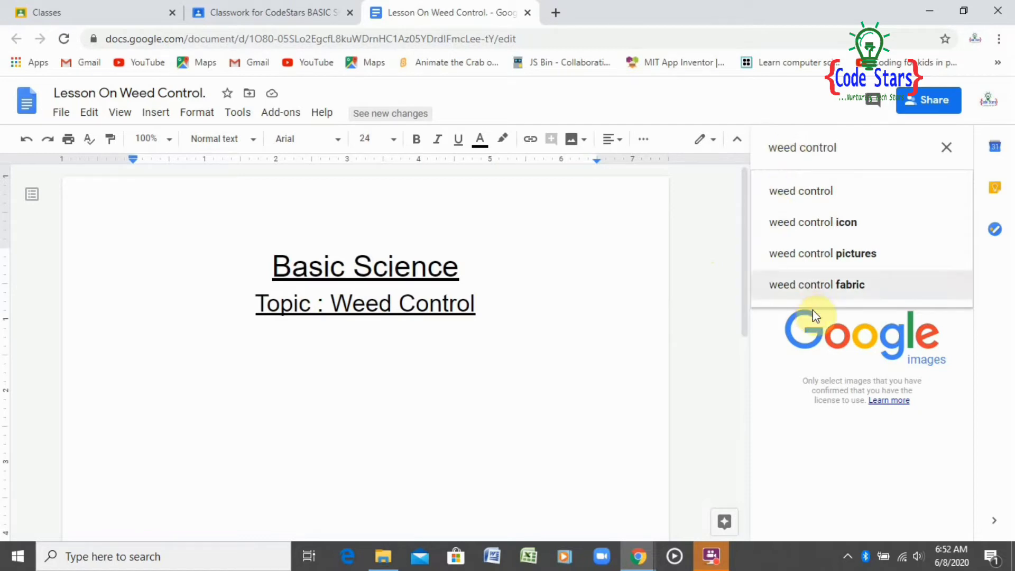
pyautogui.click(854, 262)
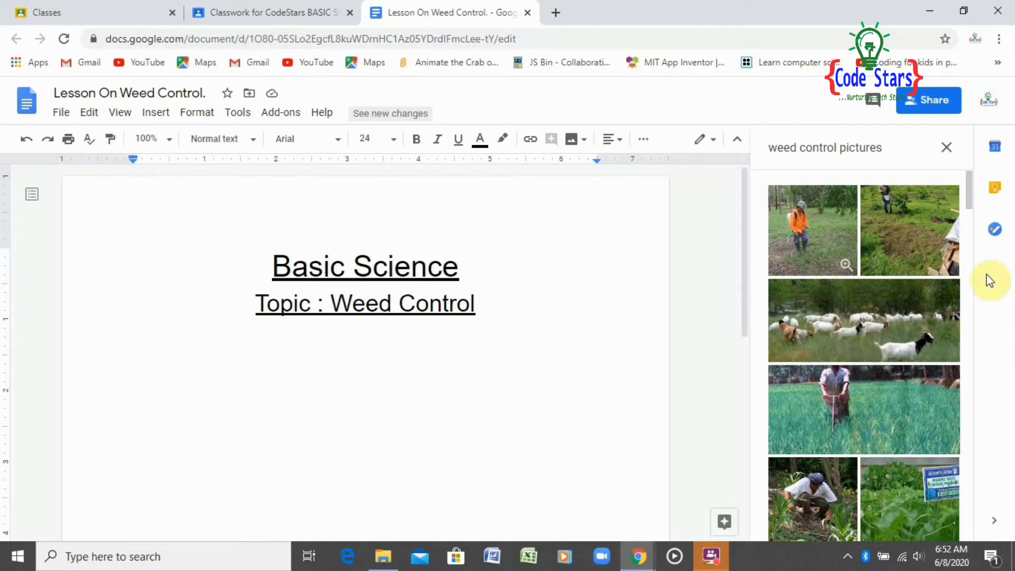
# - Browse the weed control image results and insert the picture of the man weeding a green crop field under the topic
pyautogui.moveTo(969, 200)
pyautogui.mouseDown()
pyautogui.moveTo(962, 339)
pyautogui.moveTo(932, 414)
pyautogui.mouseUp()
pyautogui.scroll(-2, 932, 413)
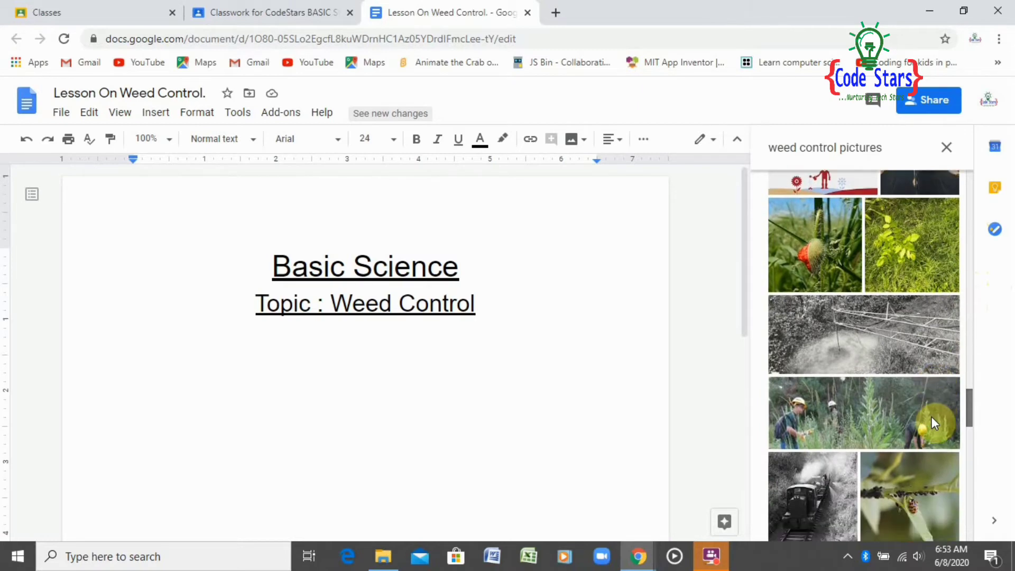
pyautogui.scroll(-1, 931, 429)
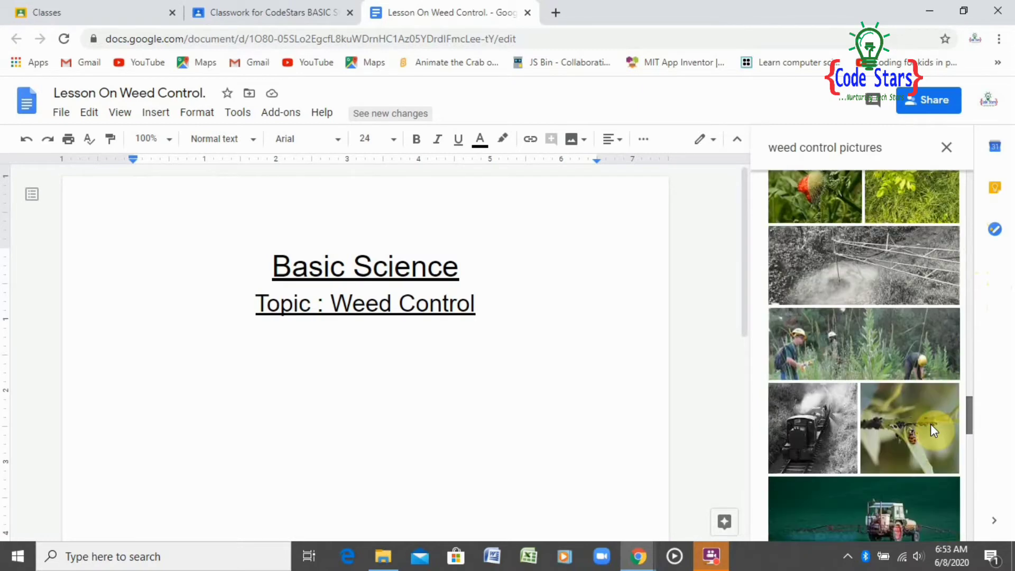
pyautogui.scroll(-3, 931, 425)
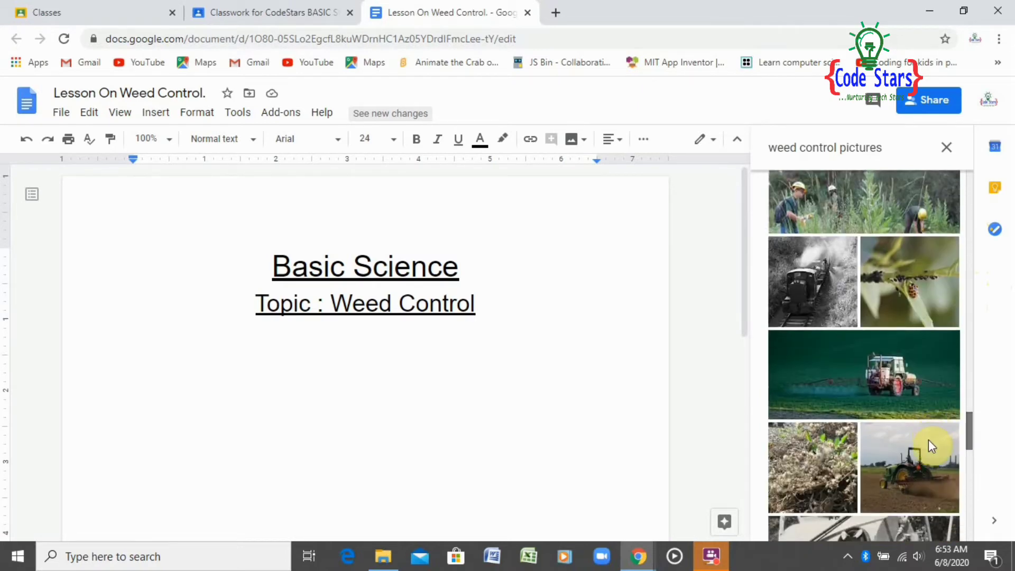
pyautogui.scroll(-4, 929, 443)
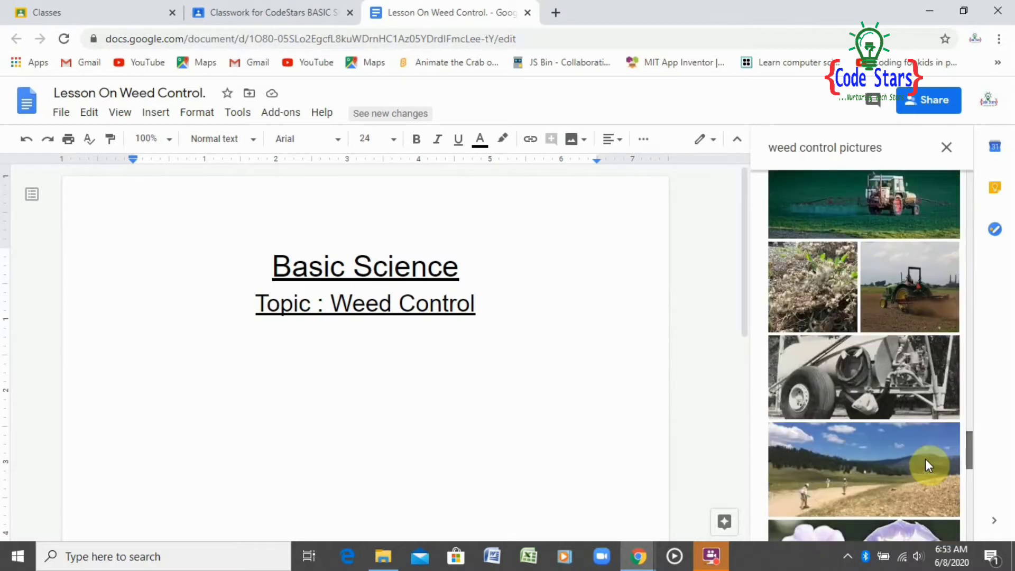
pyautogui.scroll(-10, 926, 460)
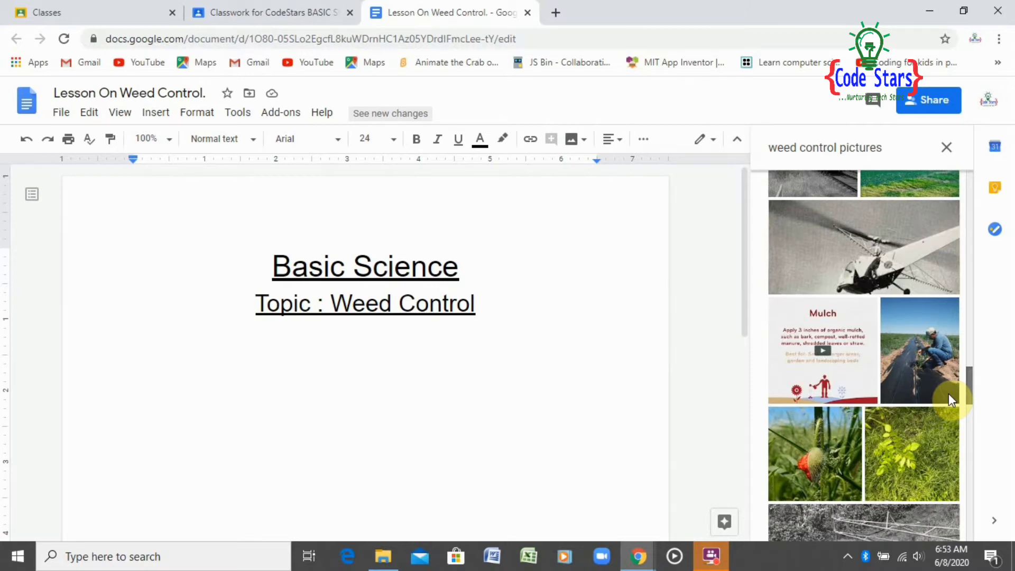
pyautogui.scroll(5, 950, 394)
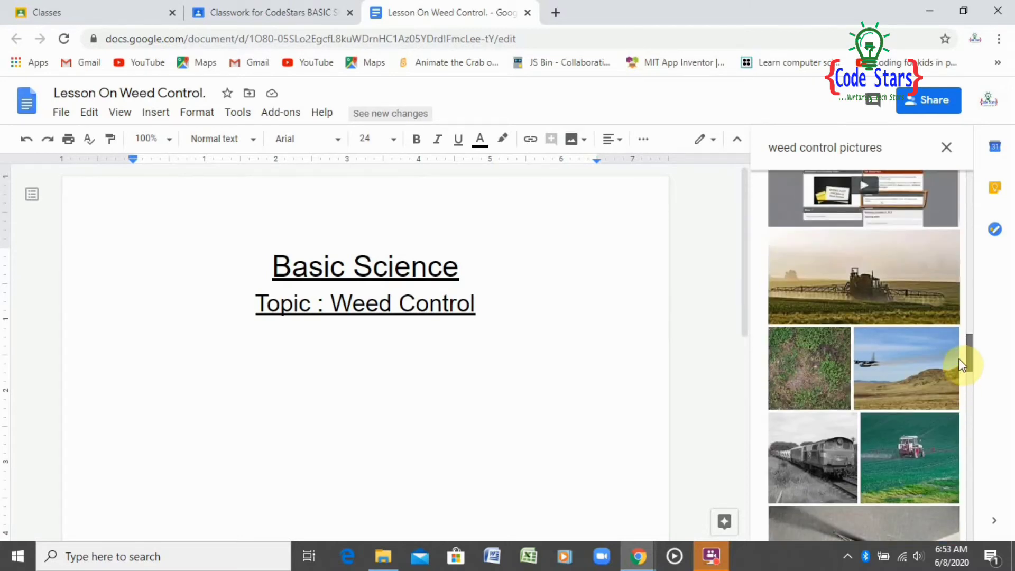
pyautogui.moveTo(961, 365); pyautogui.dragTo(995, 218)
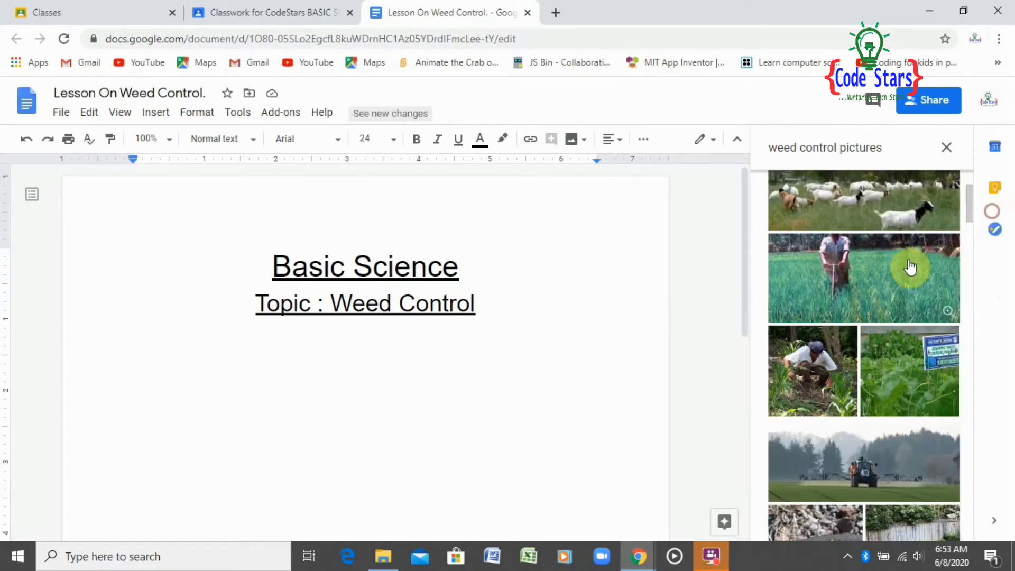
pyautogui.click(885, 282)
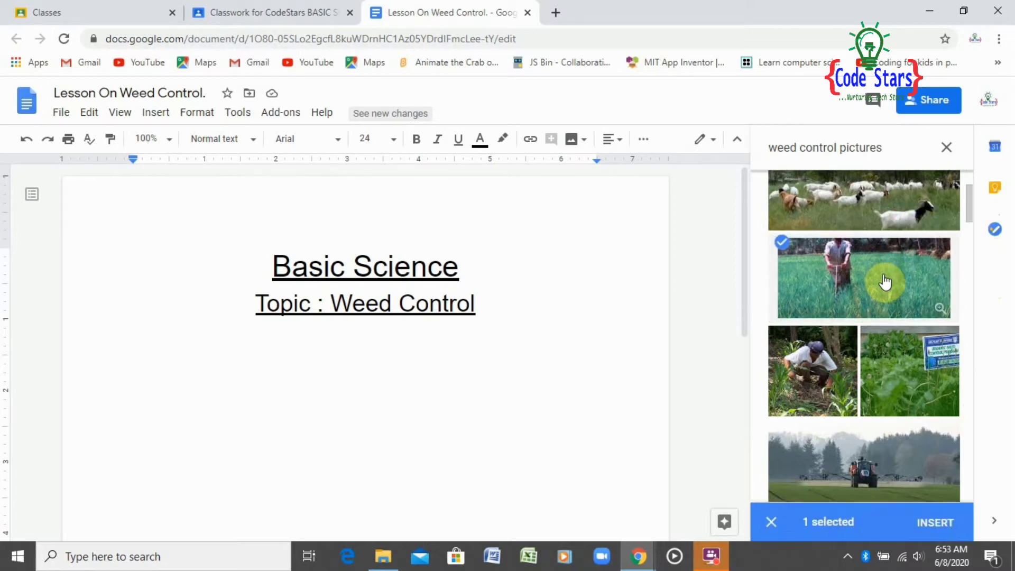
pyautogui.click(925, 529)
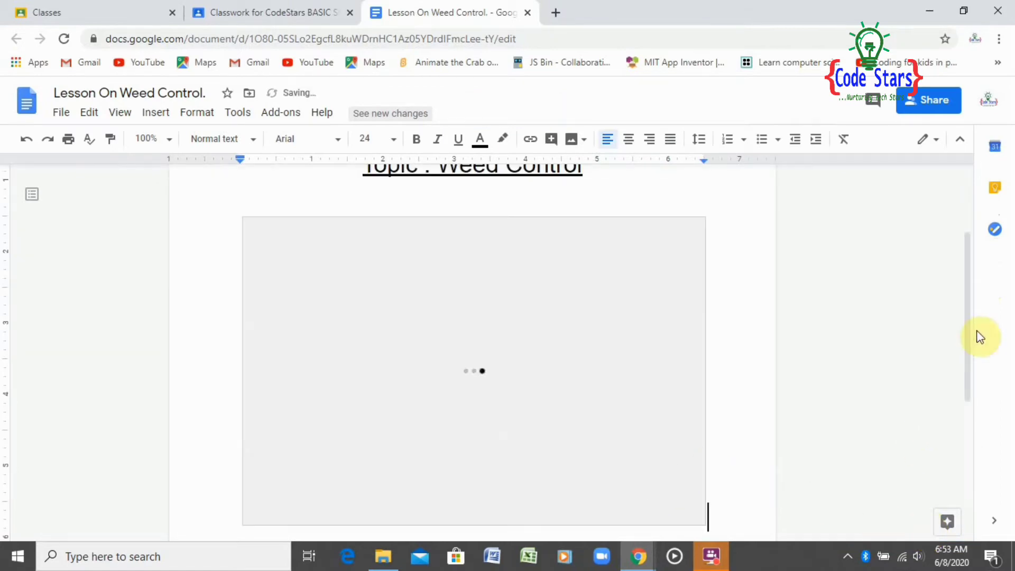
# - Shrink the inserted field picture proportionally to about 4.4 inches wide, keeping it aligned with the page's left margin
pyautogui.scroll(-1, 971, 363)
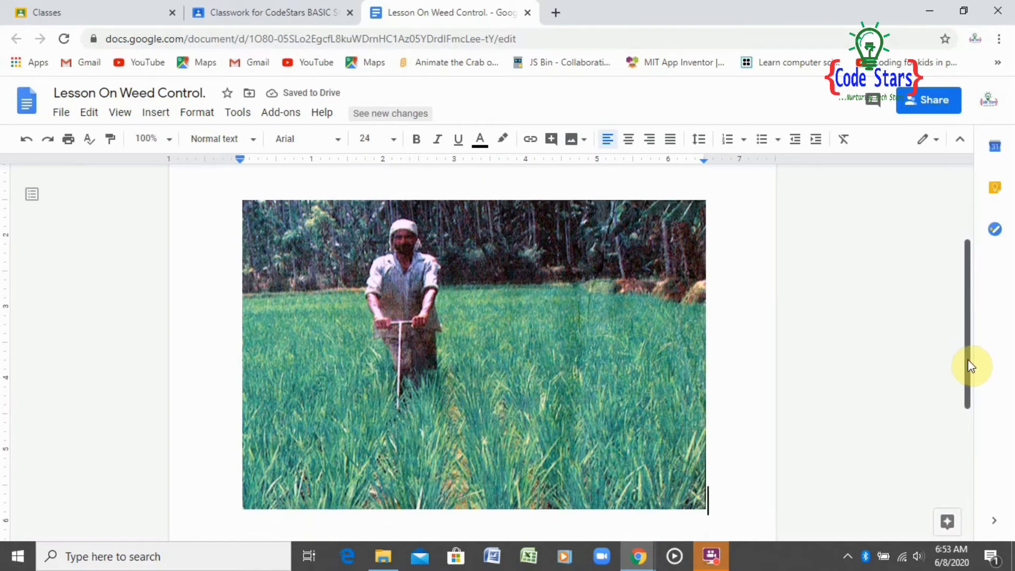
pyautogui.moveTo(971, 368); pyautogui.dragTo(974, 331)
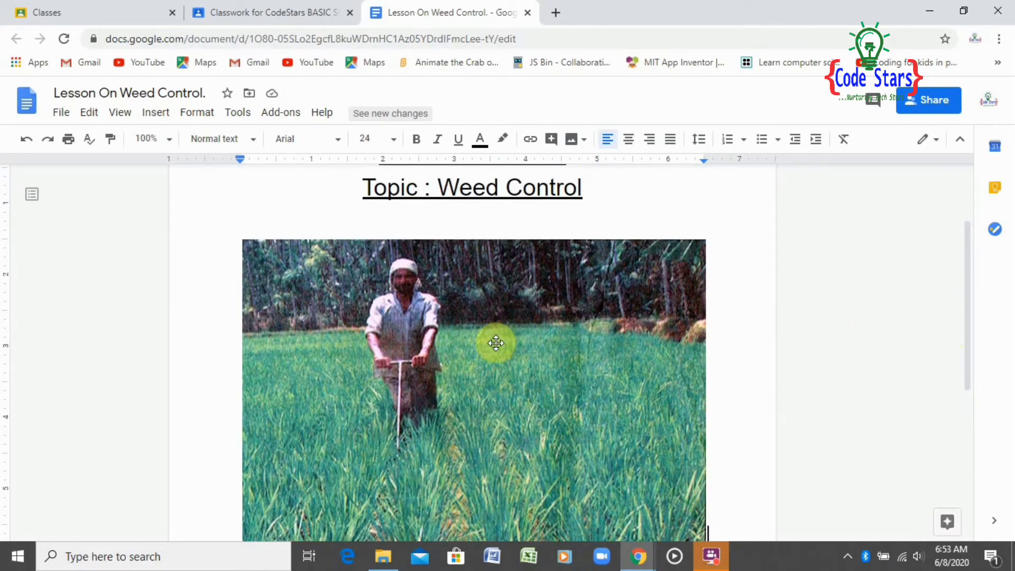
pyautogui.click(478, 344)
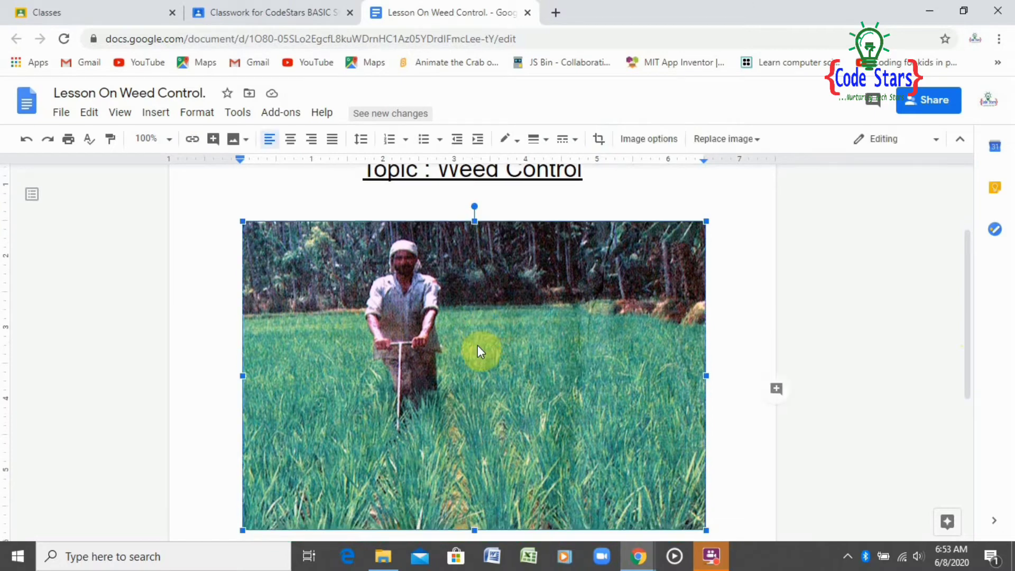
pyautogui.moveTo(962, 338); pyautogui.dragTo(968, 367)
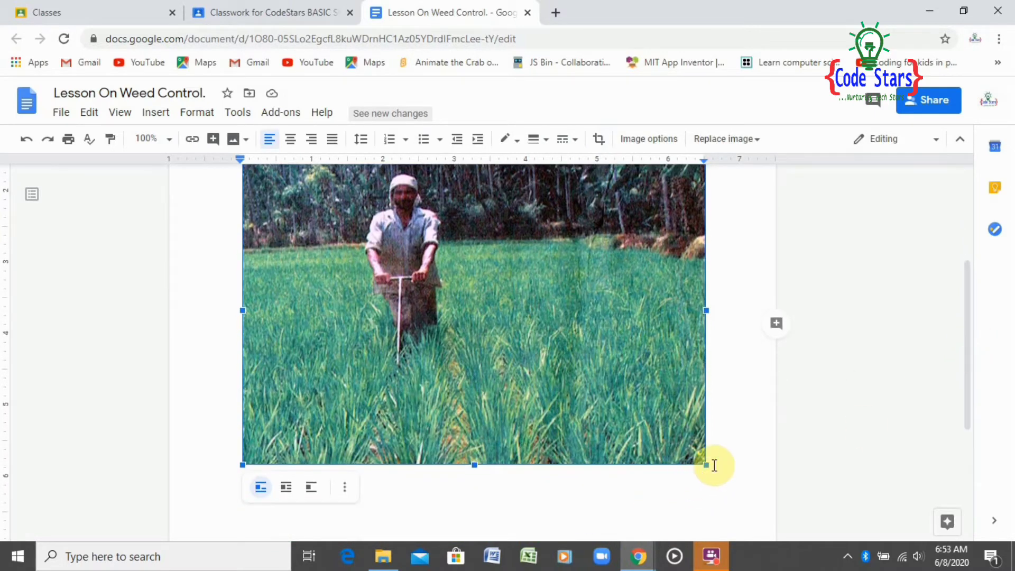
pyautogui.moveTo(708, 464); pyautogui.dragTo(557, 245)
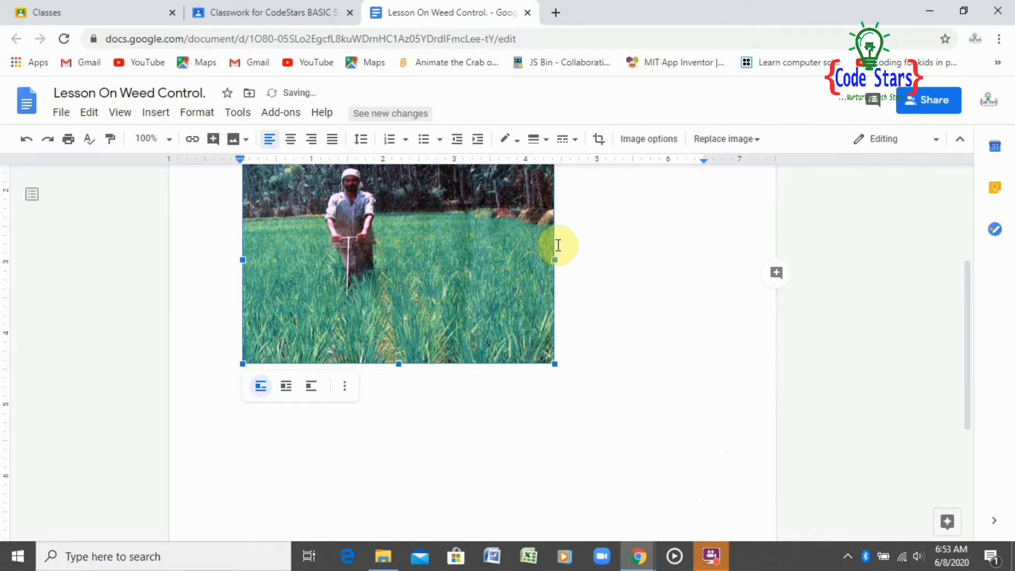
pyautogui.moveTo(968, 320); pyautogui.dragTo(979, 264)
# - Add a blank line between the topic heading and the picture, and turn off underlining for text entered there
pyautogui.click(617, 227)
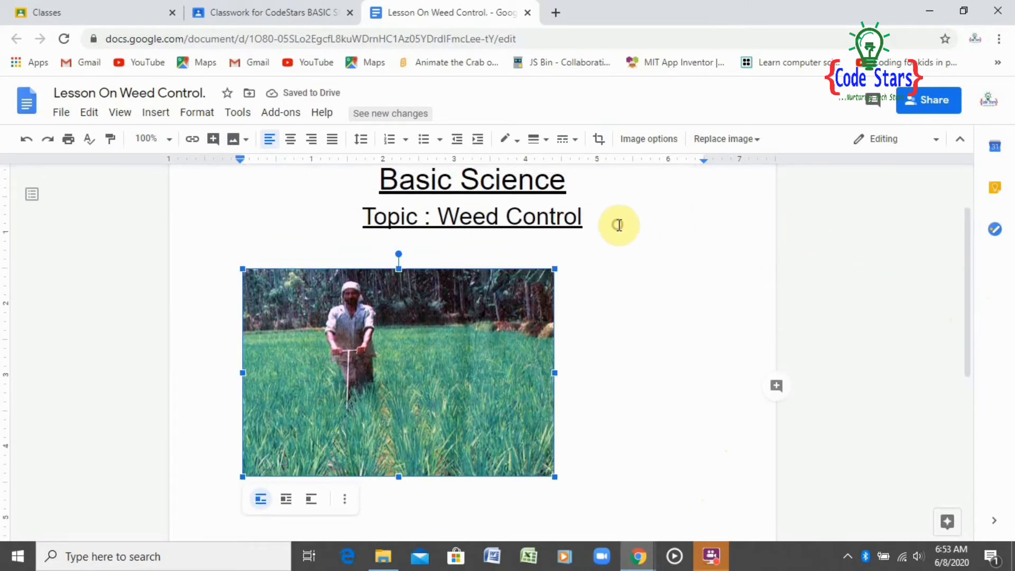
pyautogui.click(240, 247)
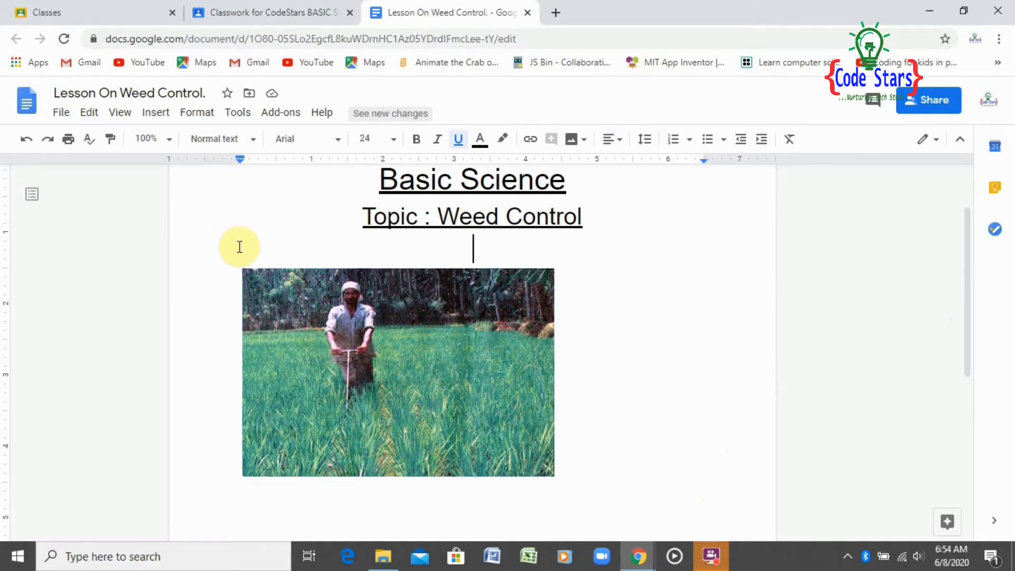
pyautogui.press('Return')
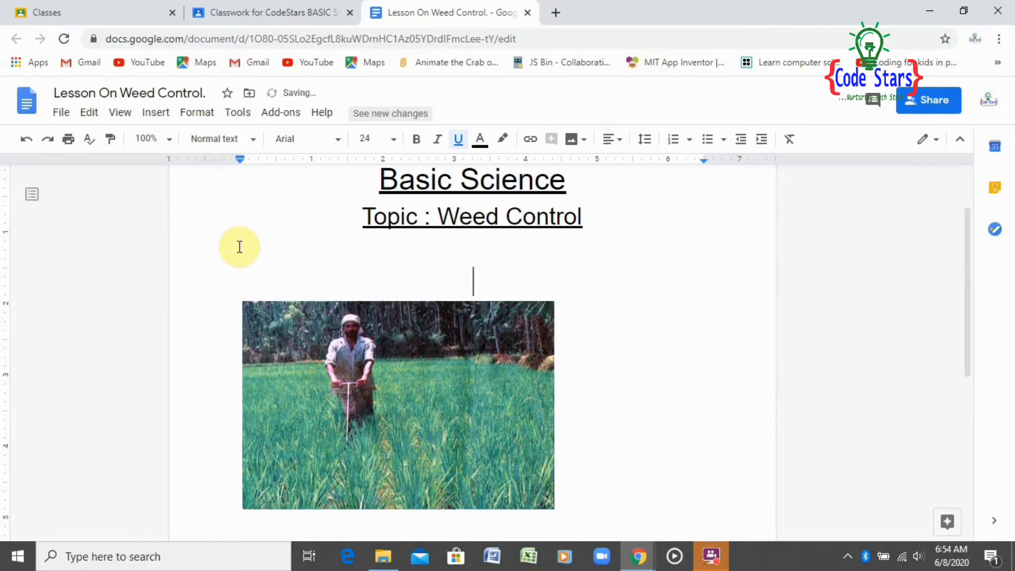
pyautogui.click(462, 146)
pyautogui.click(463, 152)
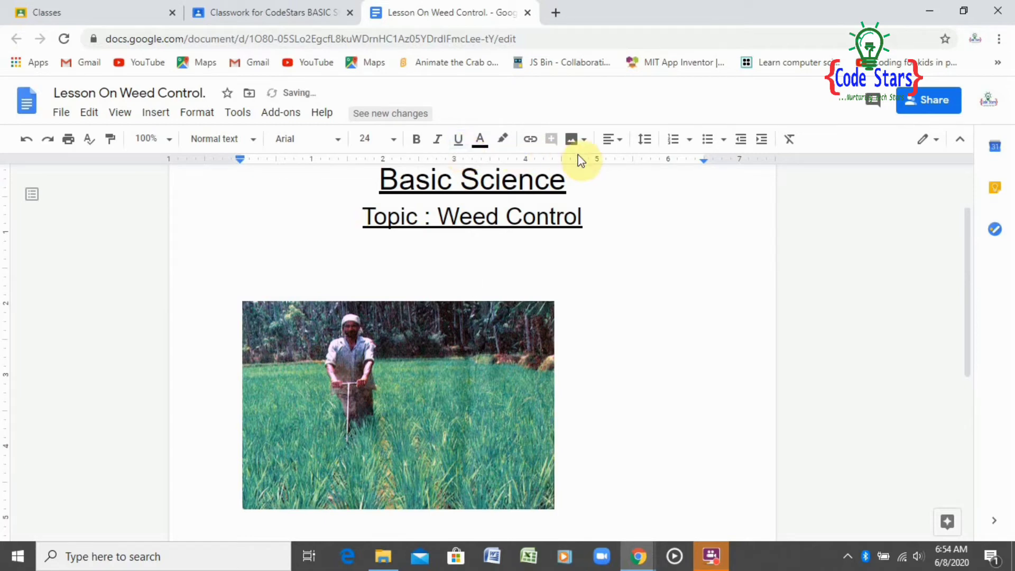
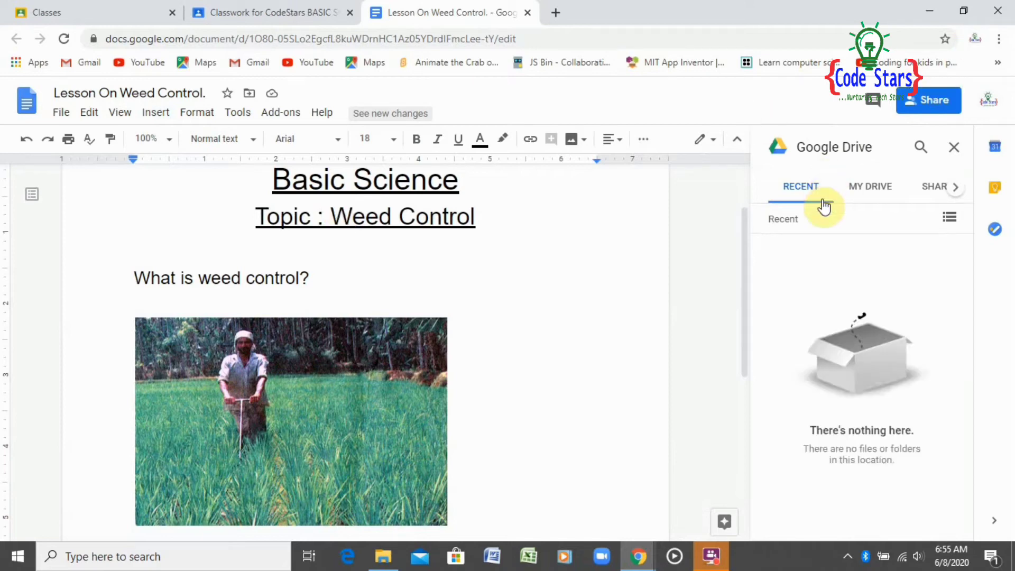
# - Browse My Drive for an image, opening the Classroom folder and its CodeStars BIOL... subfolder
pyautogui.click(869, 189)
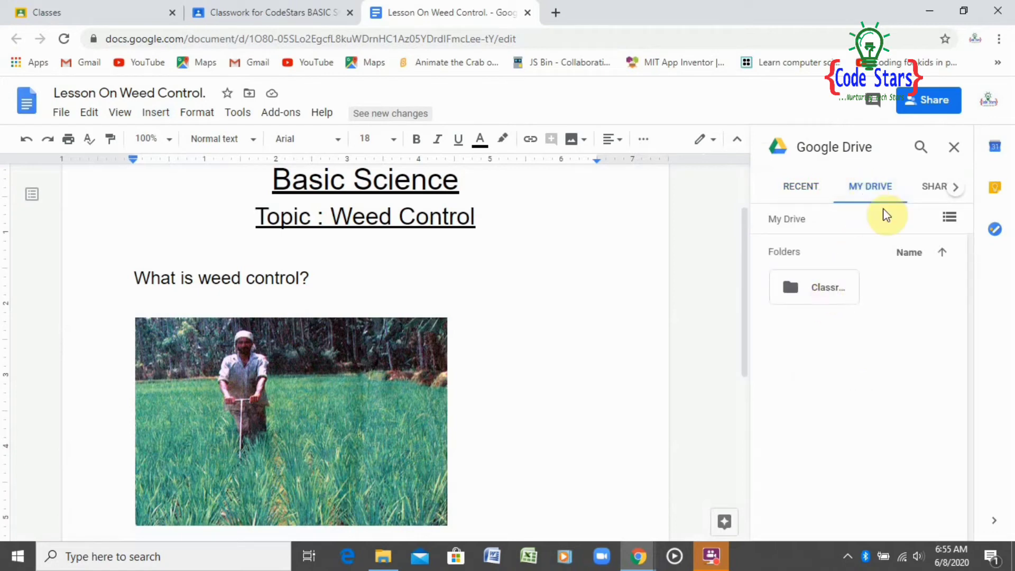
pyautogui.click(822, 279)
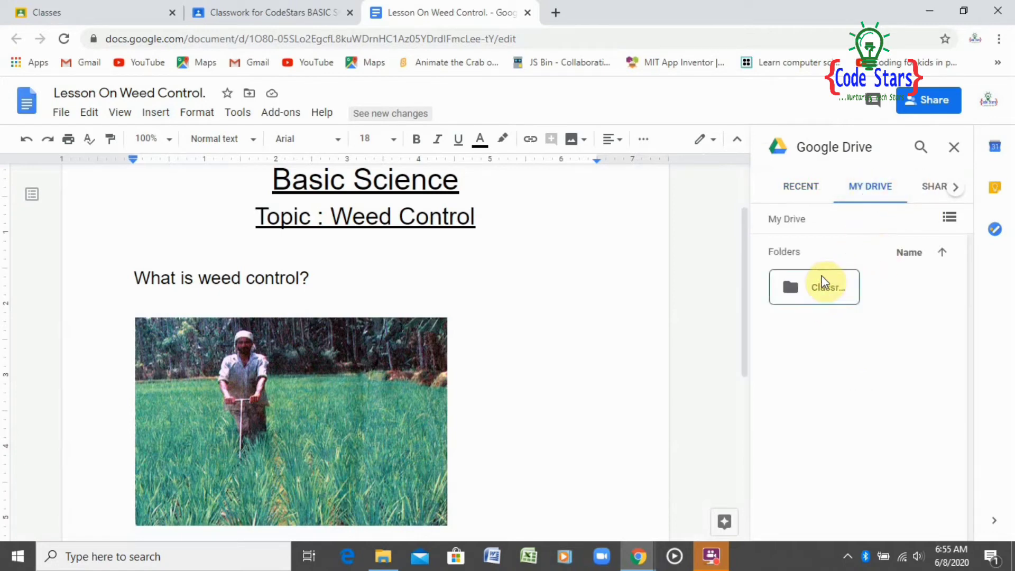
pyautogui.doubleClick(823, 284)
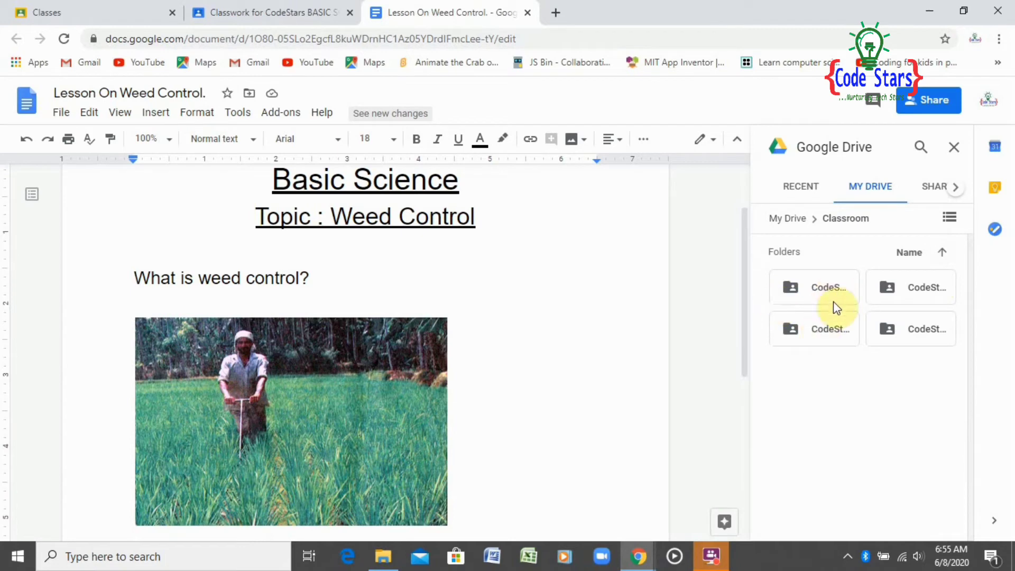
pyautogui.doubleClick(829, 330)
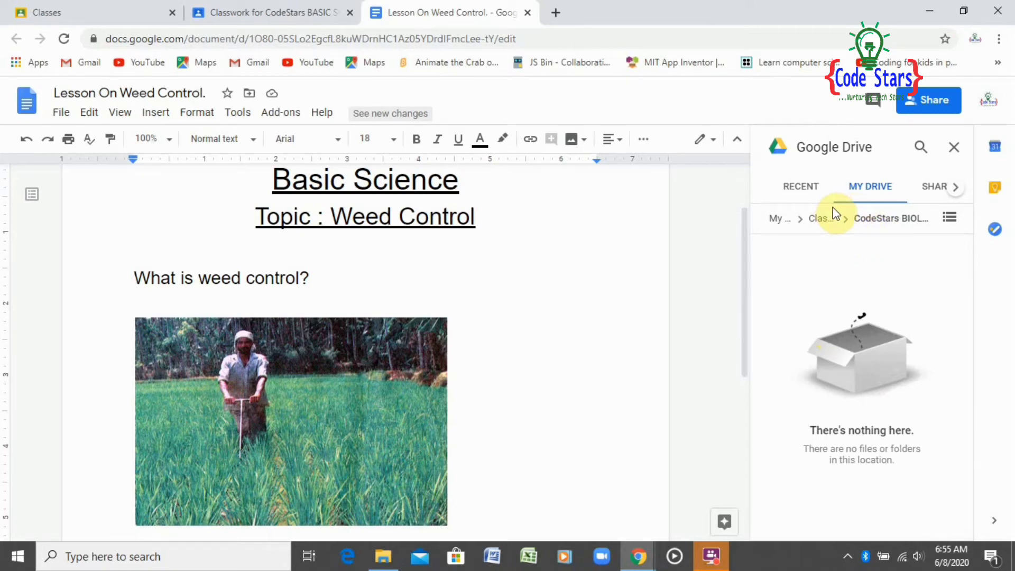
# - View the Coding Class JSS 1 classwork in Google Classroom, return to the Lesson On Weed Control document, and close the Google Drive image browser
pyautogui.click(306, 15)
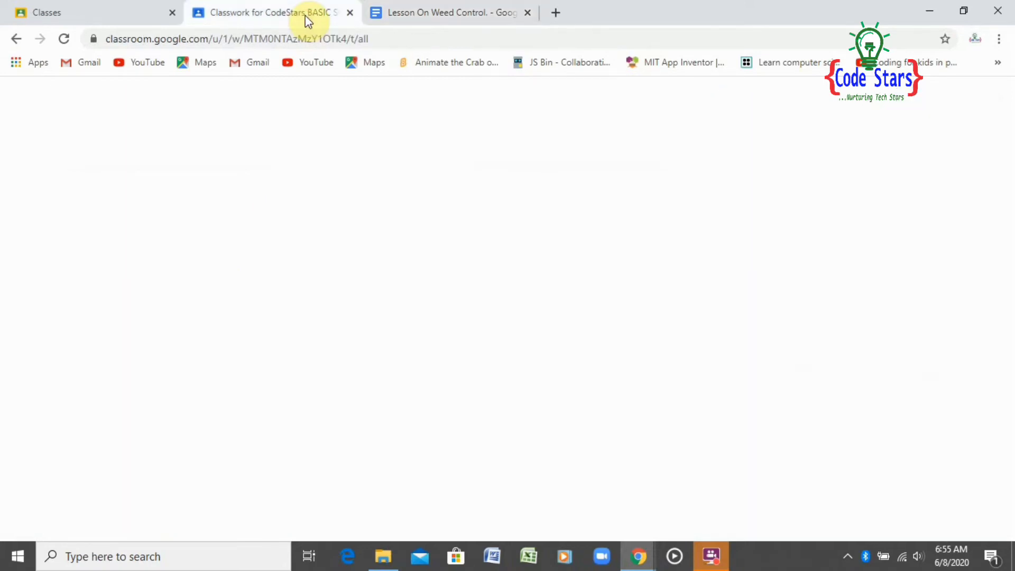
pyautogui.click(80, 15)
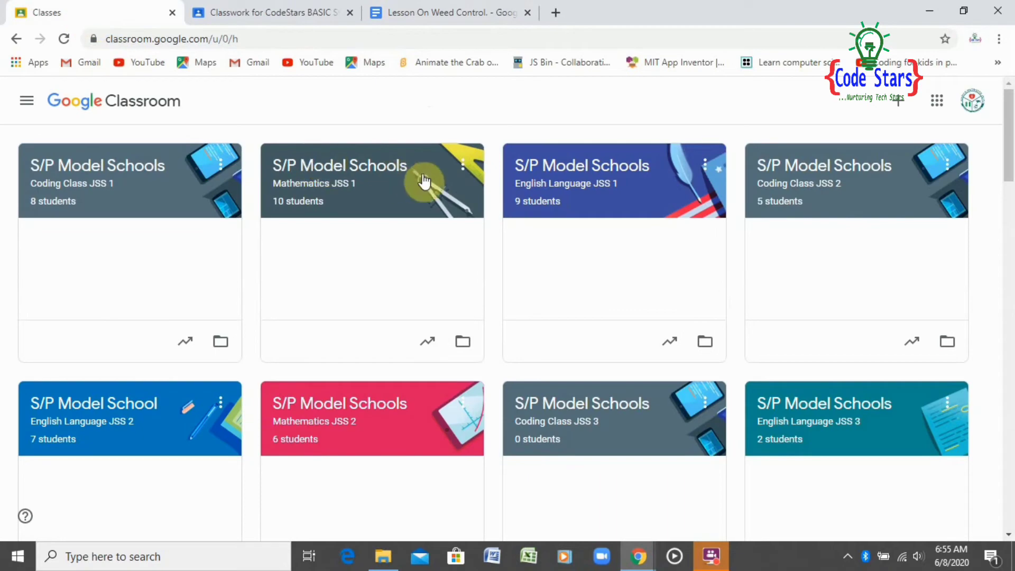
pyautogui.click(127, 175)
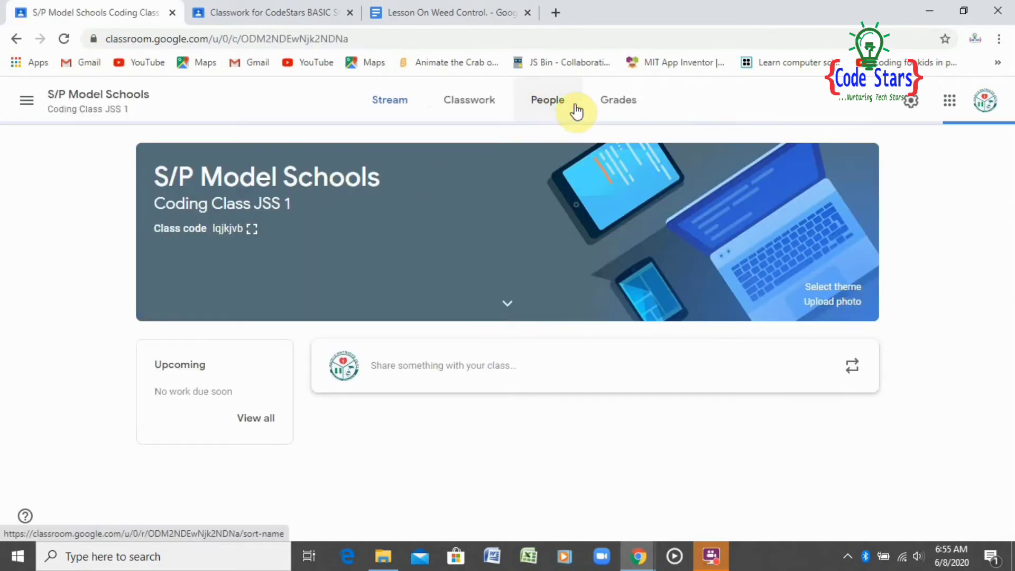
pyautogui.click(484, 102)
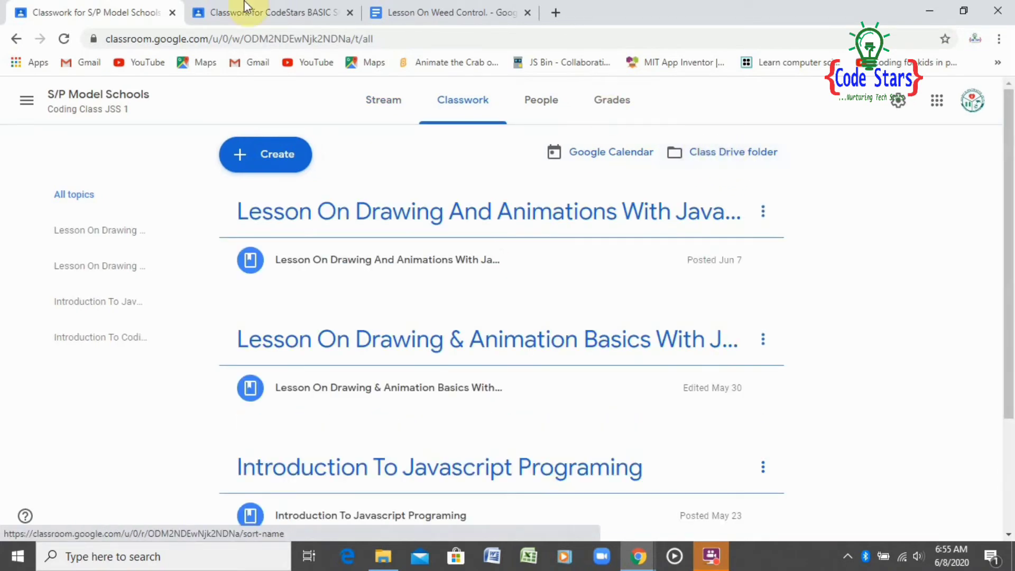
pyautogui.click(287, 19)
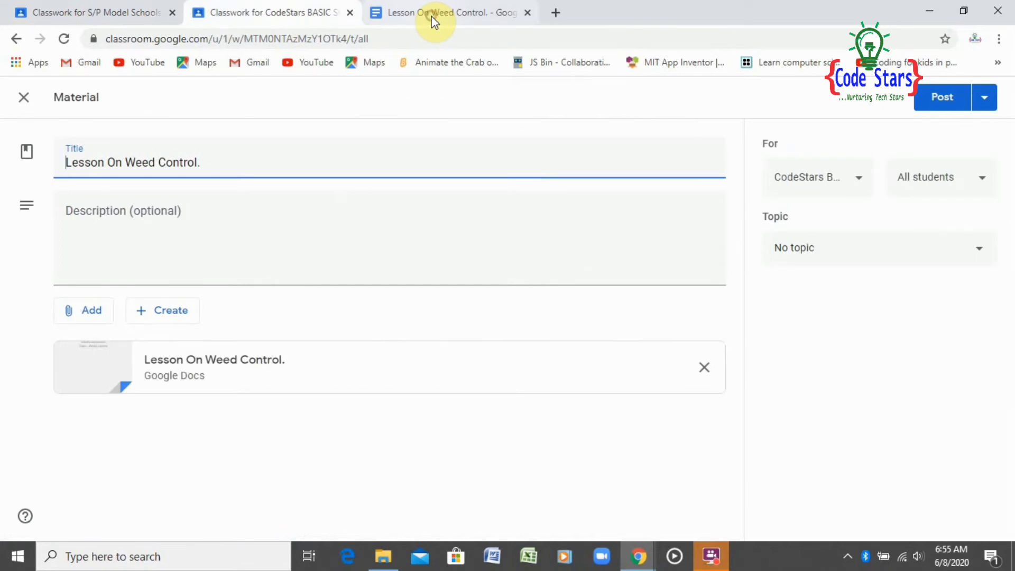
pyautogui.click(431, 16)
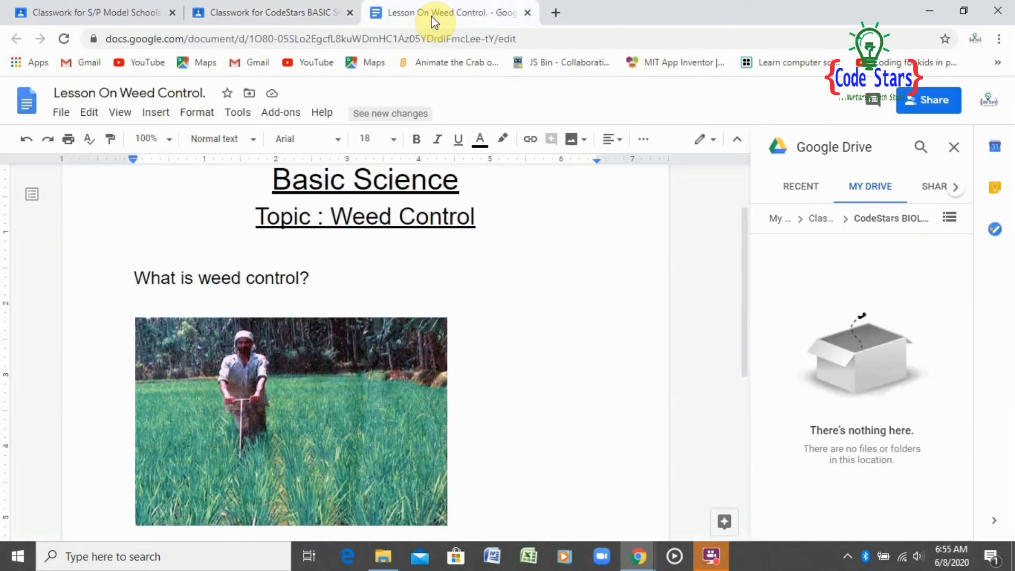
pyautogui.click(959, 155)
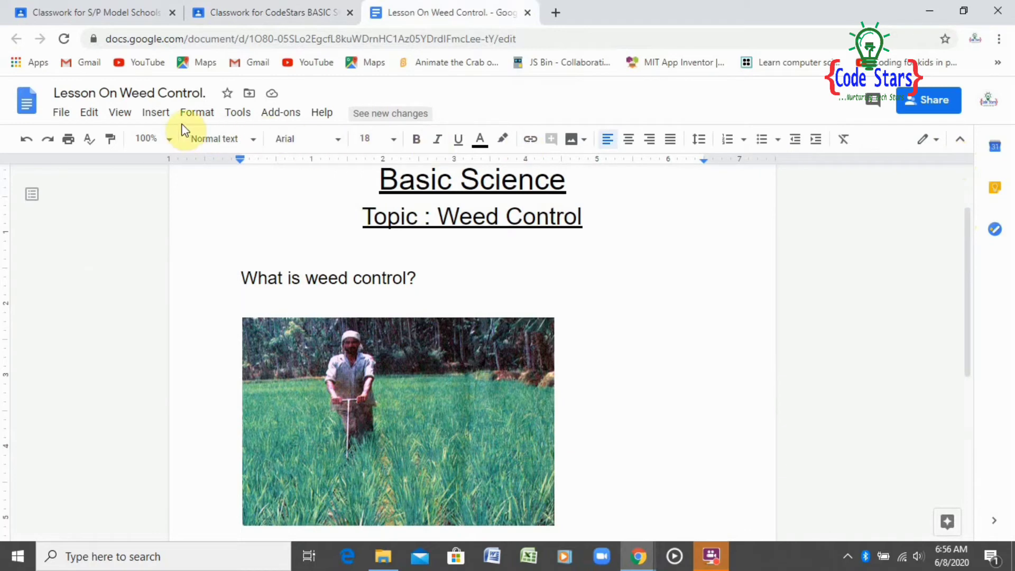
# - Check Google Photos and its albums as an image source for the document, and close it without inserting anything
pyautogui.click(162, 122)
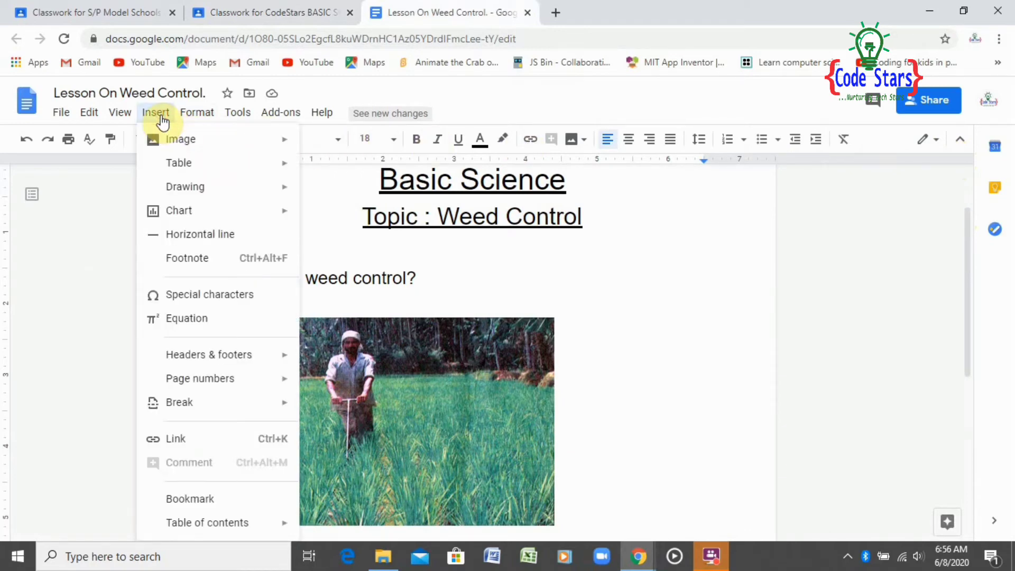
pyautogui.moveTo(194, 144)
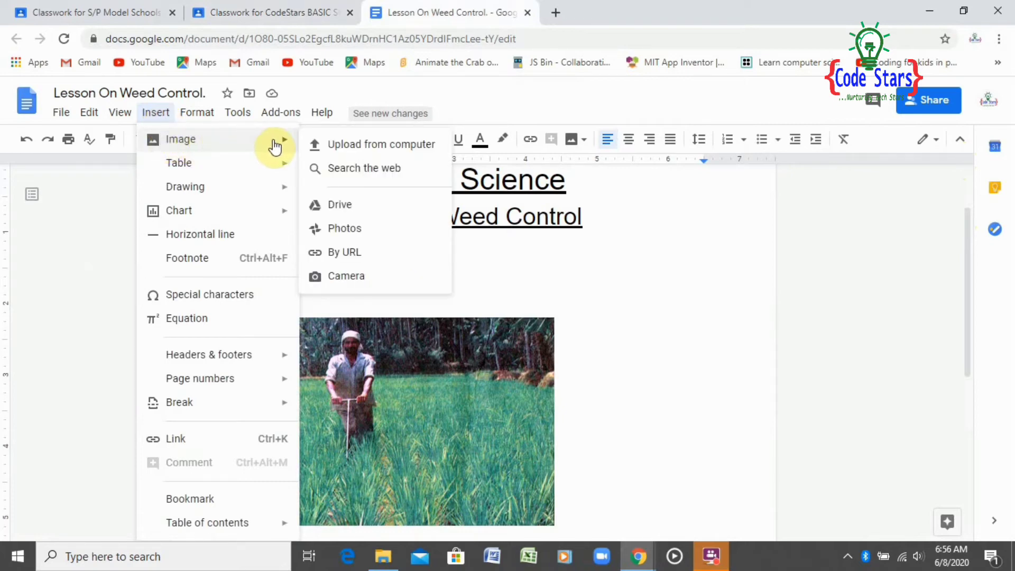
pyautogui.click(345, 229)
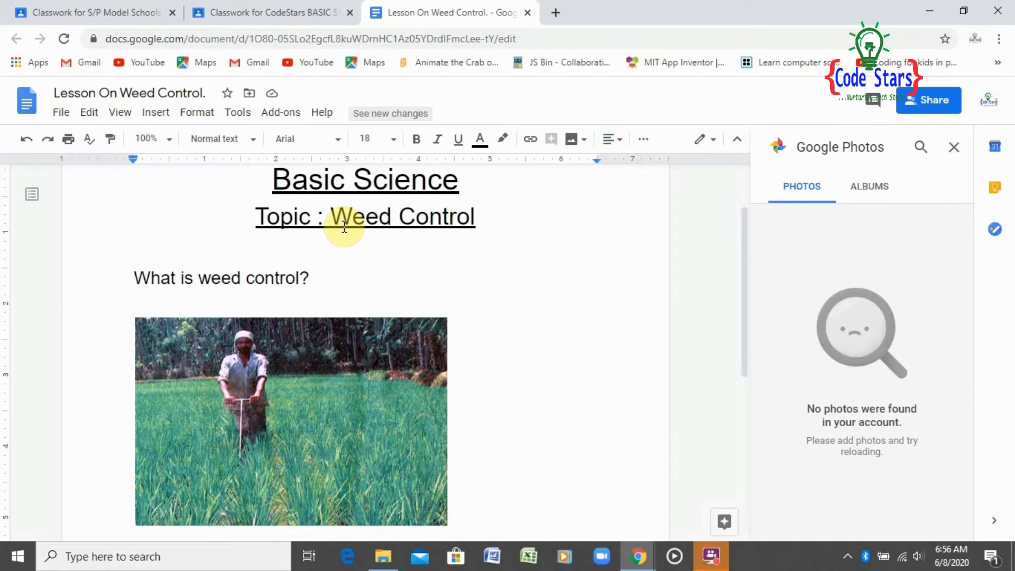
pyautogui.click(879, 200)
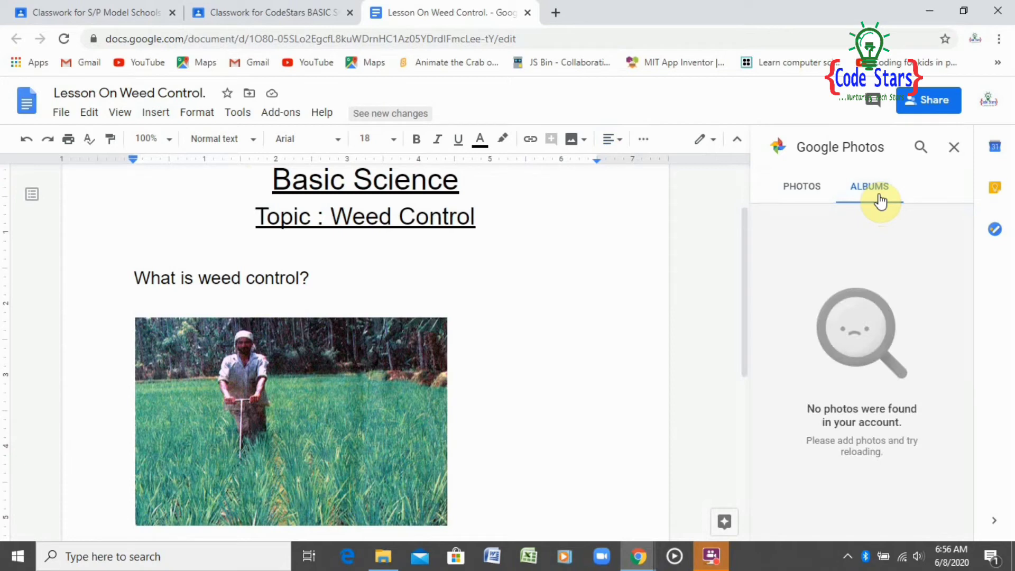
pyautogui.click(960, 144)
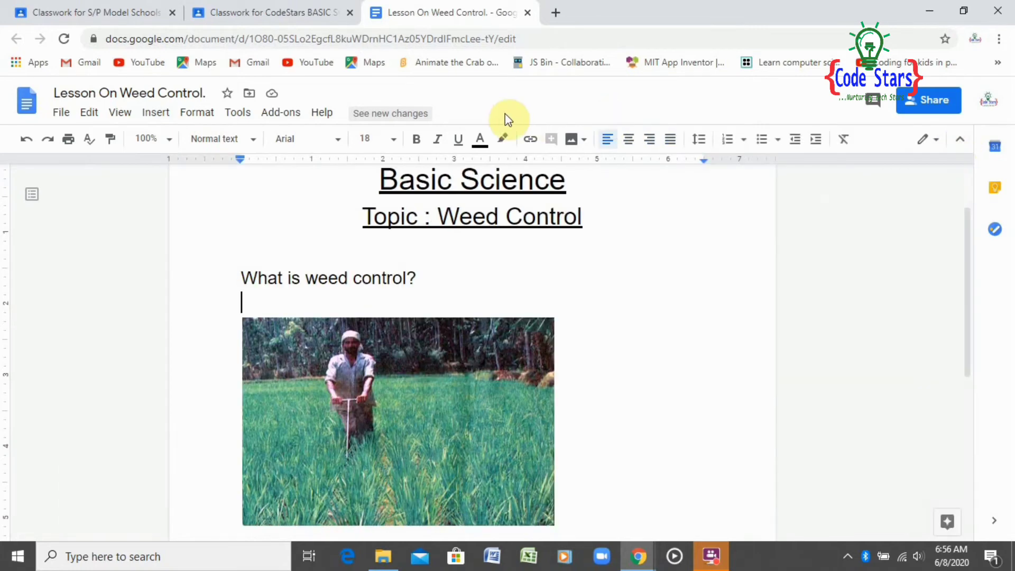
# - Start inserting an image by URL, and search Google for "wwed control measures" in a new browser tab
pyautogui.click(164, 117)
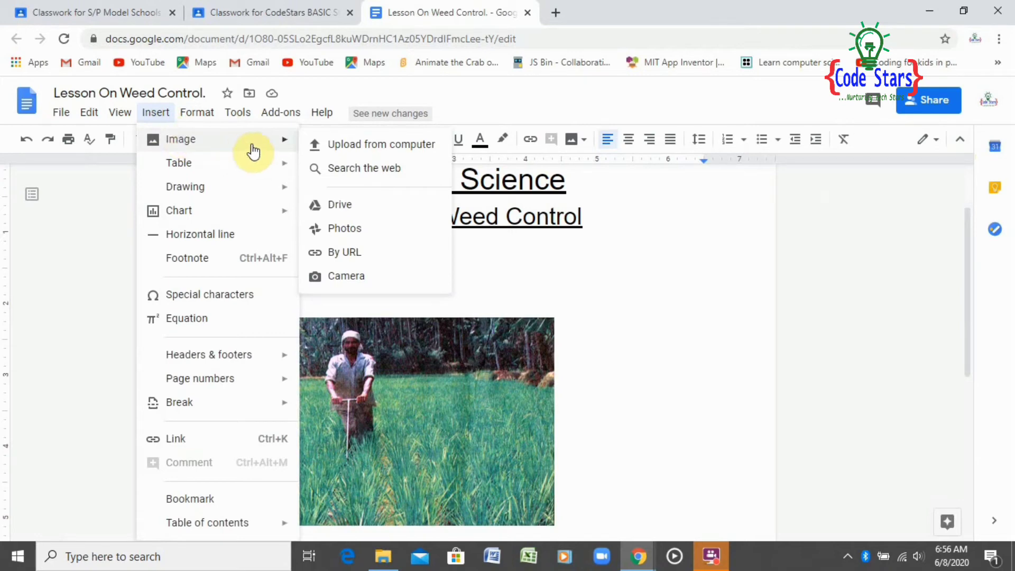
pyautogui.click(355, 259)
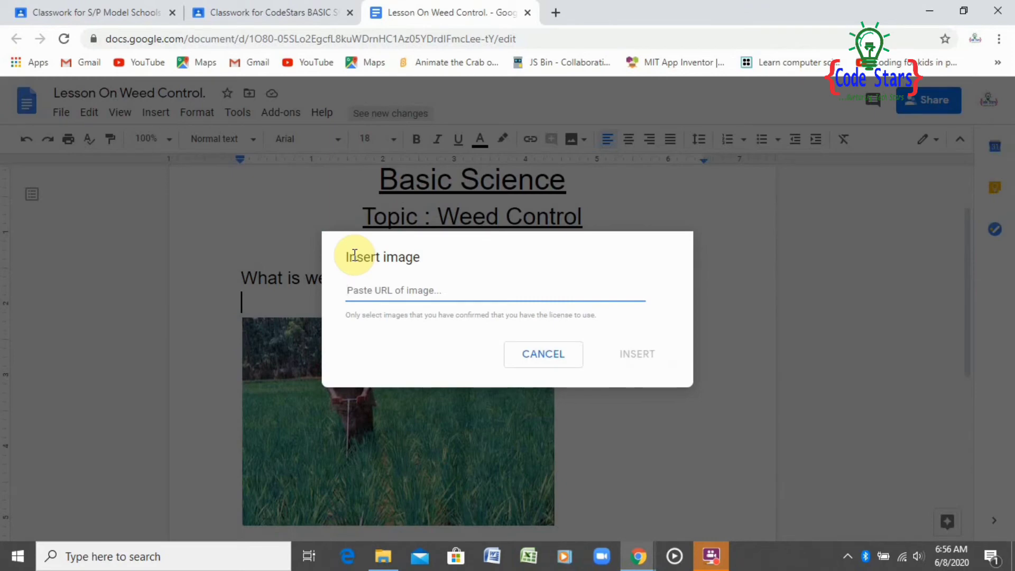
pyautogui.click(556, 14)
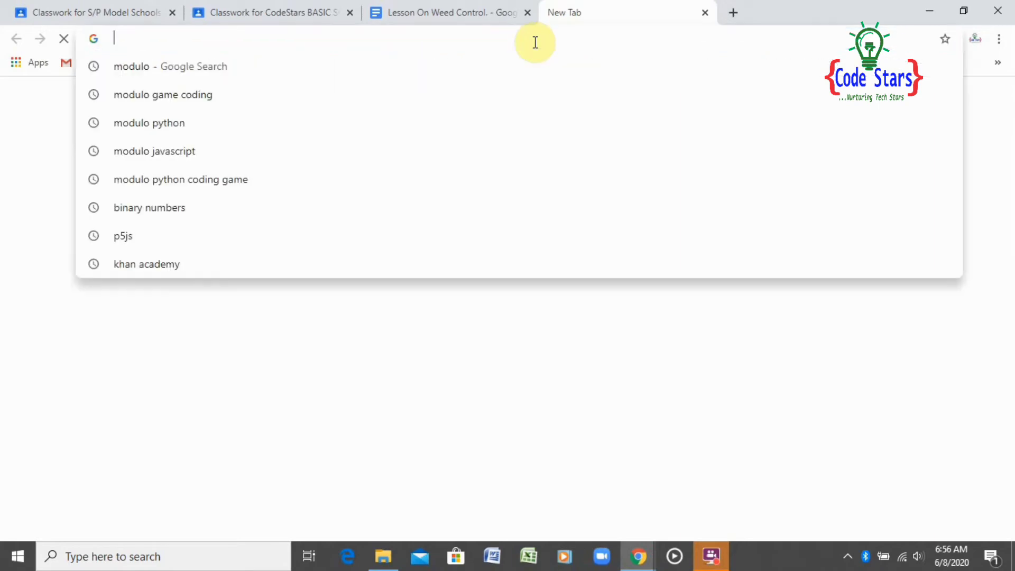
pyautogui.write('wwed co')
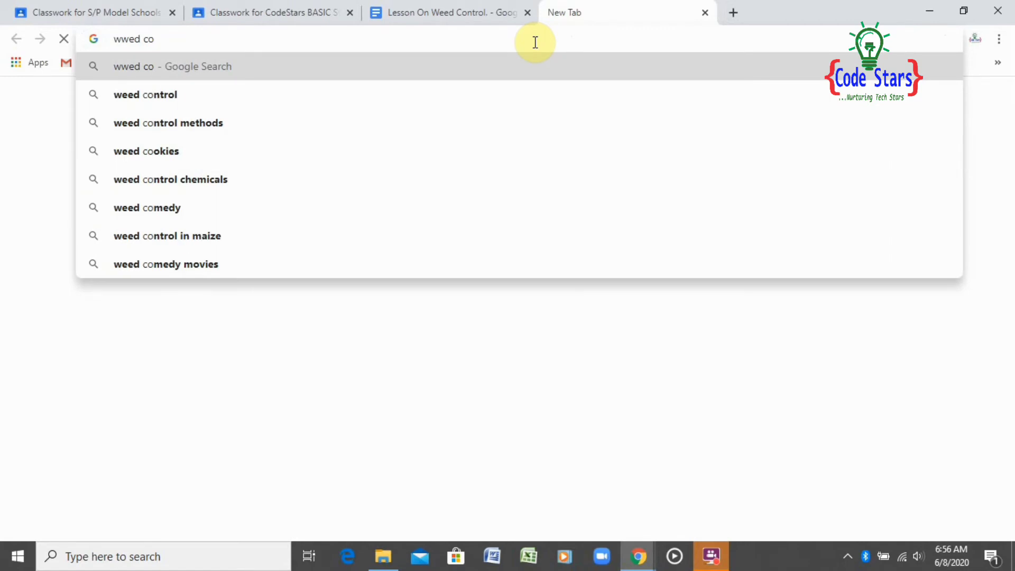
pyautogui.write('ntrol measures')
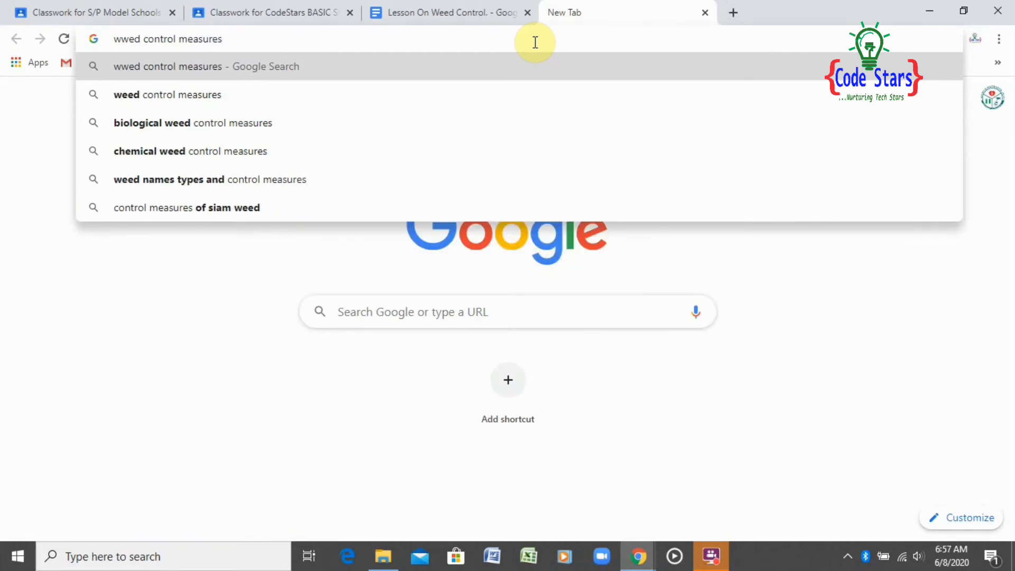
pyautogui.press('Return')
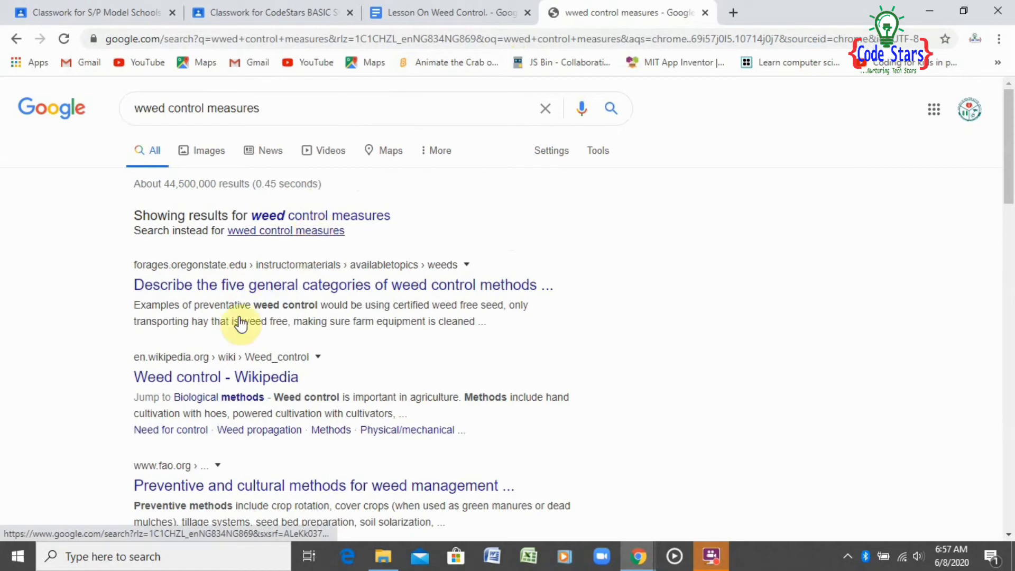
# - Open Wikipedia's Weed control article, enlarge the picture of weeding tools with gloves and spade, and copy its page address
pyautogui.click(184, 379)
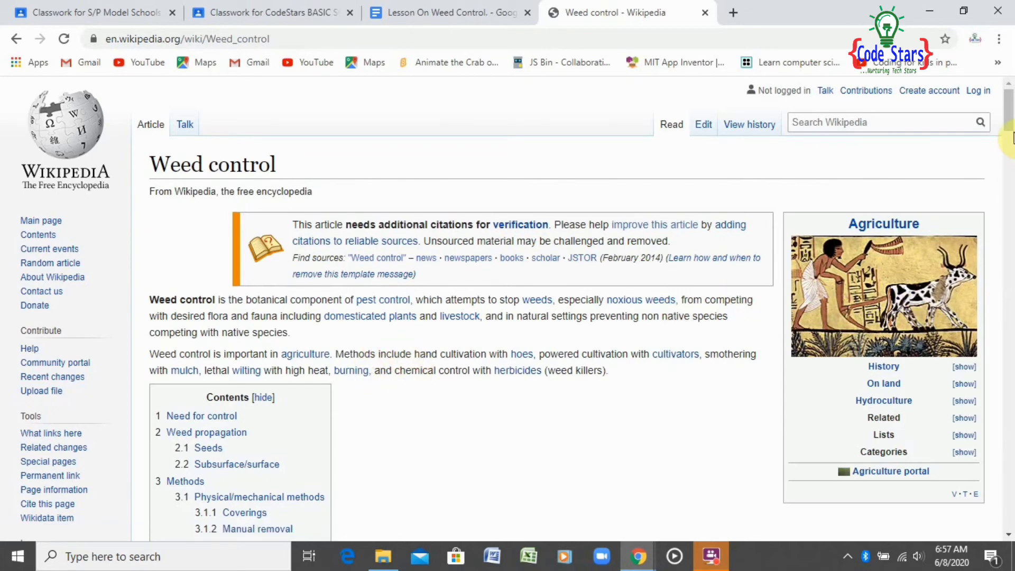
pyautogui.moveTo(1012, 139); pyautogui.dragTo(1006, 276)
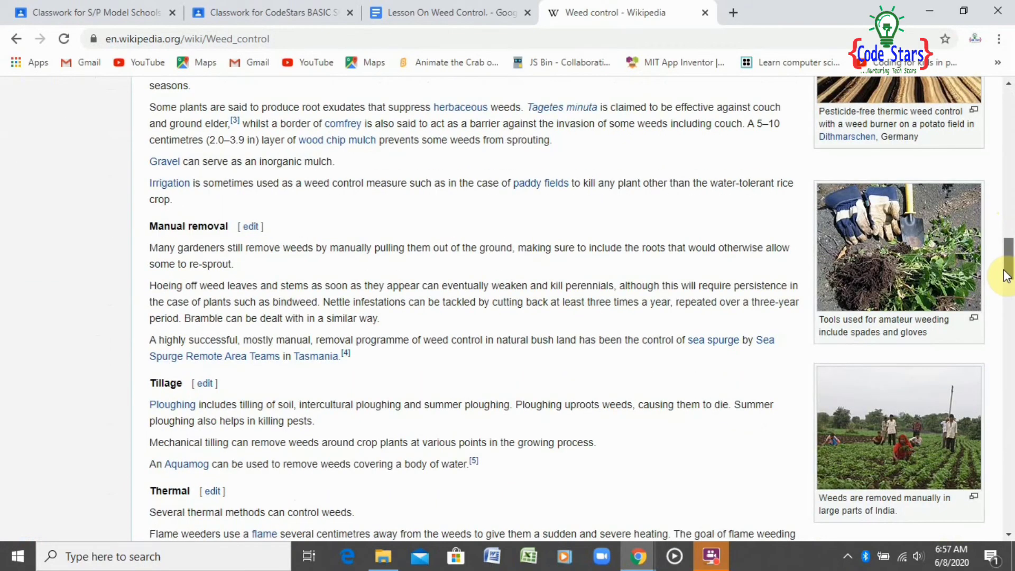
pyautogui.click(872, 233)
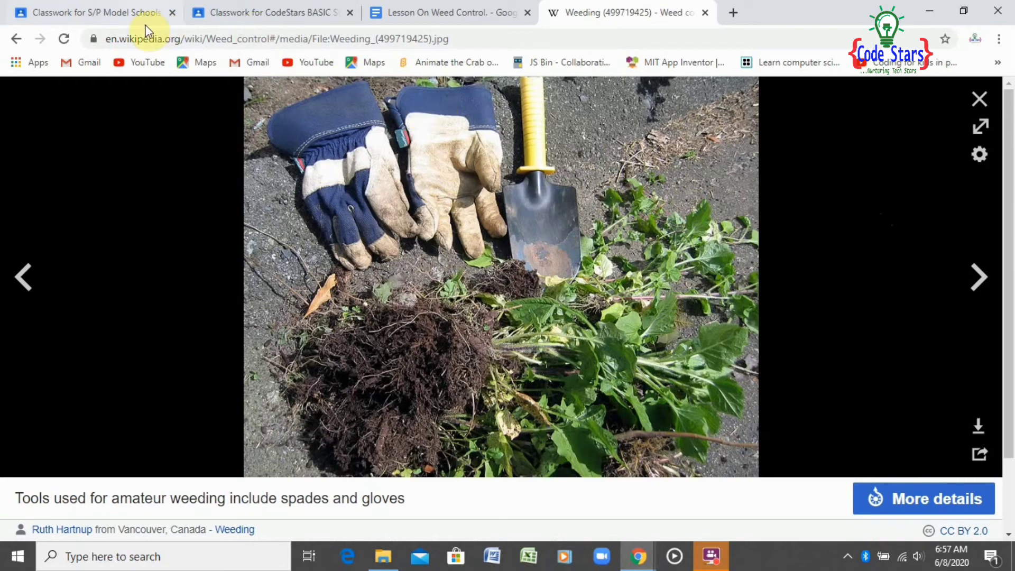
pyautogui.moveTo(109, 38); pyautogui.dragTo(453, 63)
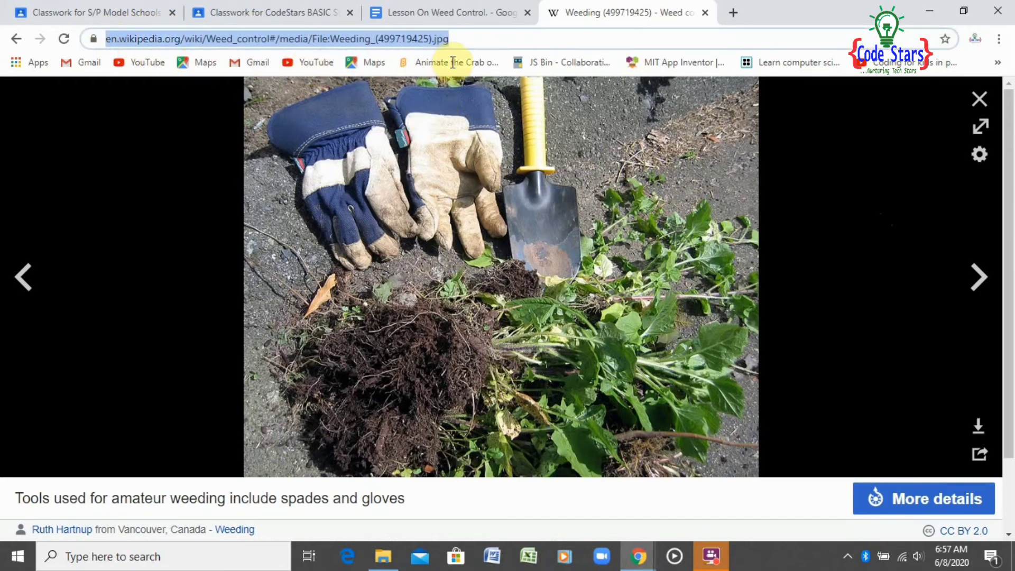
pyautogui.rightClick(430, 35)
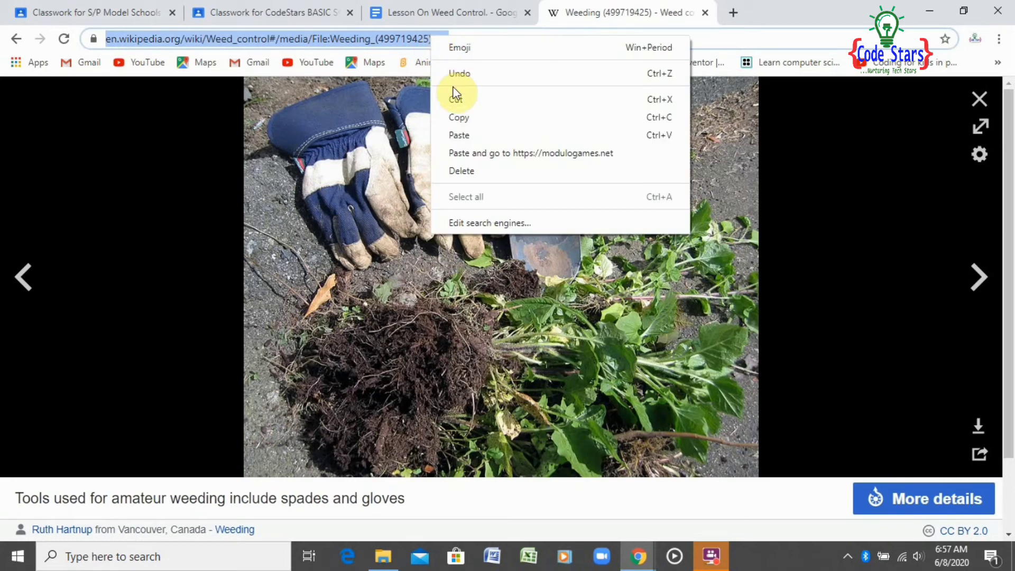
pyautogui.click(456, 119)
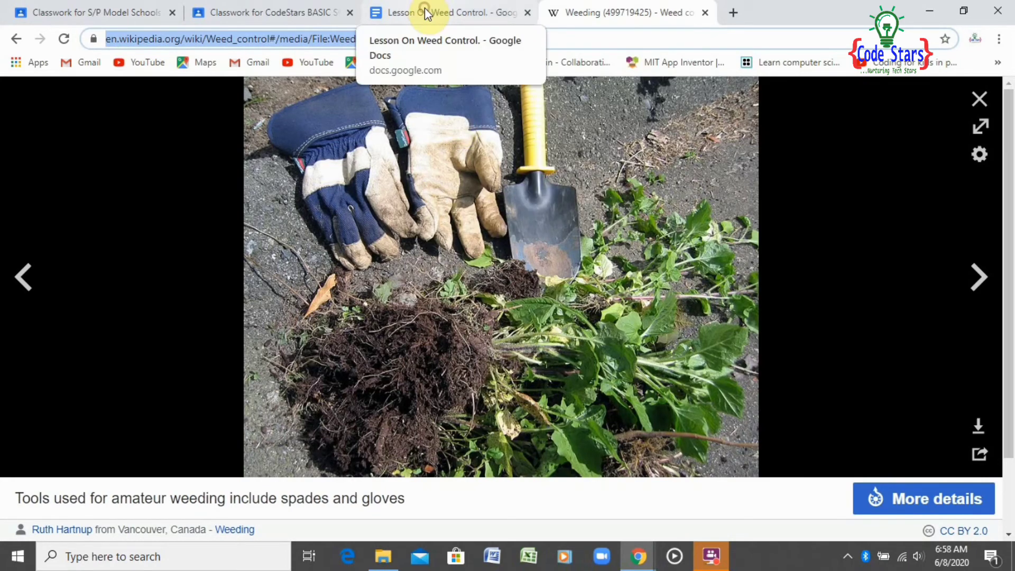
# - Return to the Lesson On Weed Control document and try the copied Wikipedia address as the image URL
pyautogui.click(424, 12)
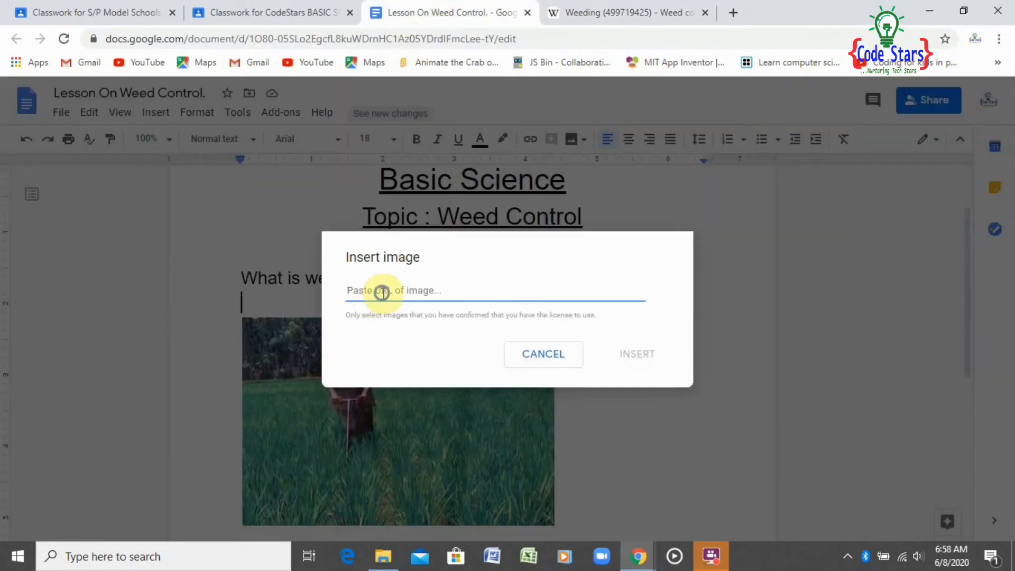
pyautogui.rightClick(378, 292)
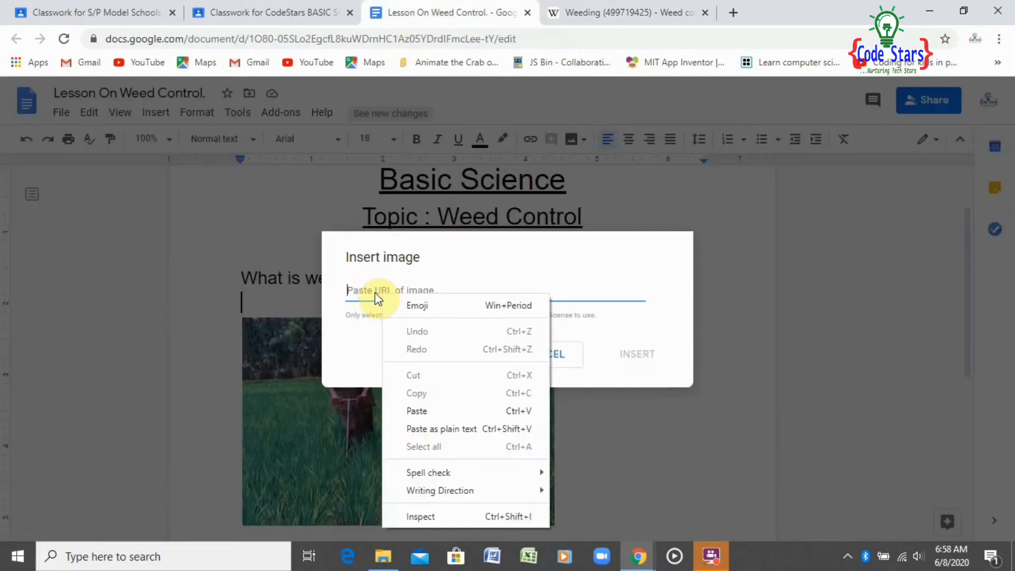
pyautogui.click(436, 412)
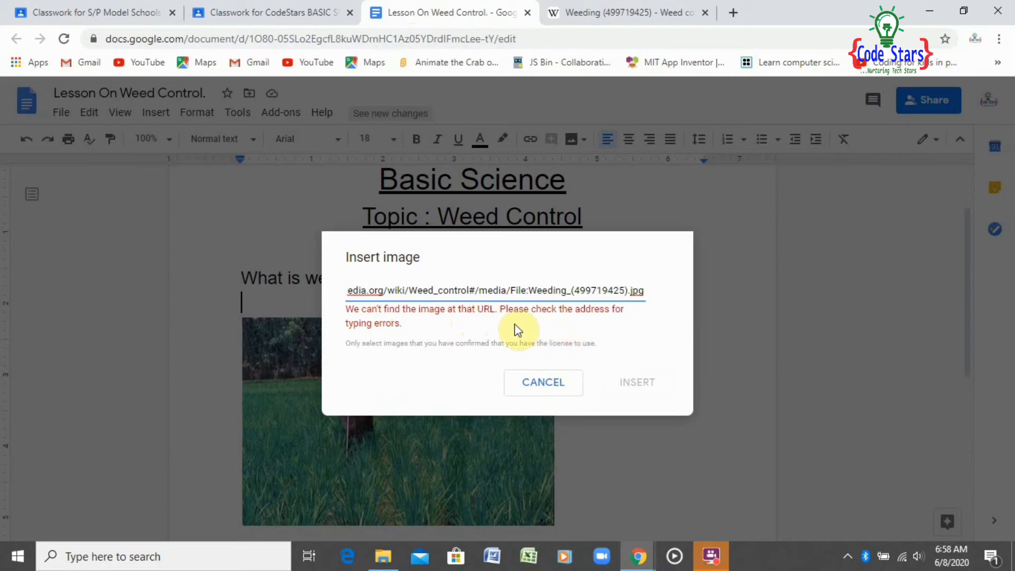
# - Check the pasted image URL through to its .jpg ending against the Wikipedia page's address, and cancel the image insertion
pyautogui.click(575, 18)
pyautogui.click(515, 32)
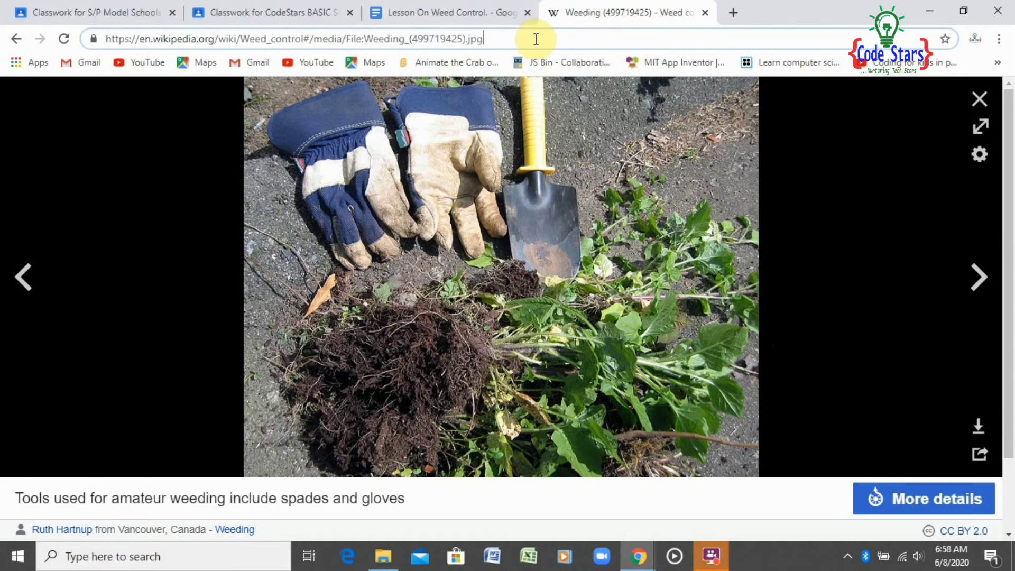
pyautogui.click(422, 10)
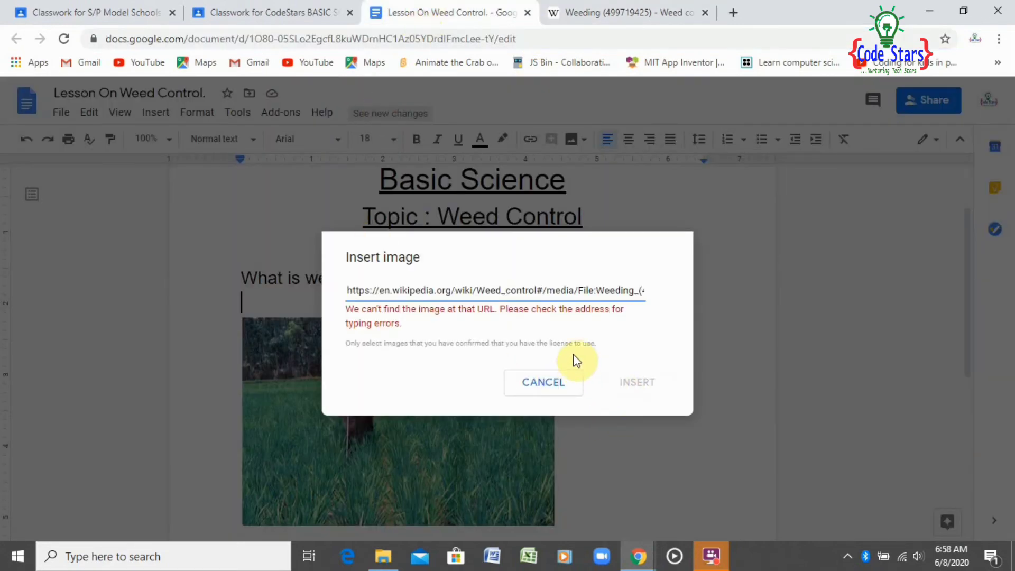
pyautogui.click(645, 289)
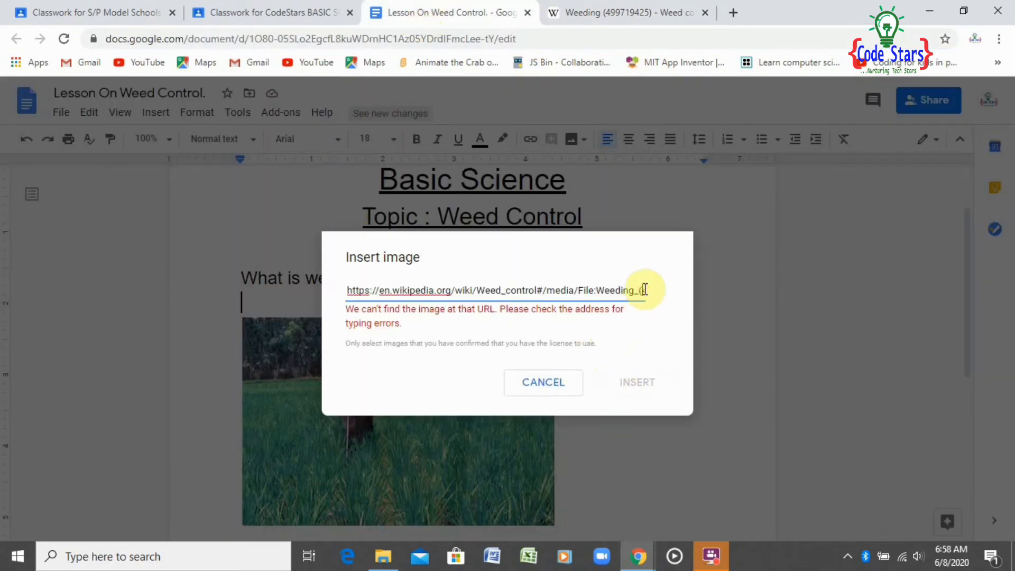
pyautogui.press('Right')
pyautogui.press('Right')
pyautogui.press('Right')
pyautogui.press('Right')
pyautogui.press('Right')
pyautogui.press('Right')
pyautogui.press('Right')
pyautogui.press('Right')
pyautogui.press('Right')
pyautogui.press('Right')
pyautogui.press('Right')
pyautogui.press('Right')
pyautogui.press('Right')
pyautogui.press('Right')
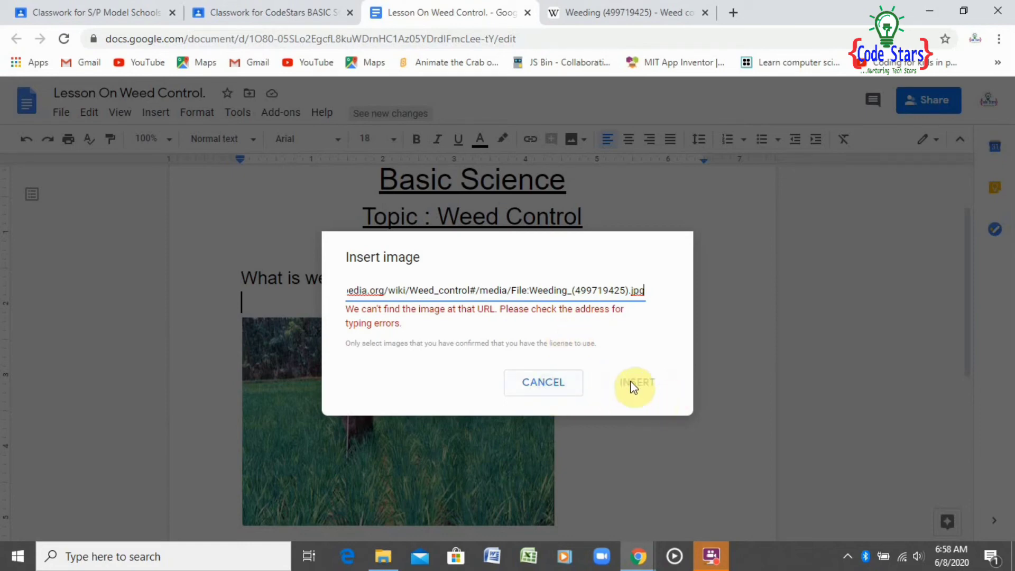
pyautogui.click(509, 380)
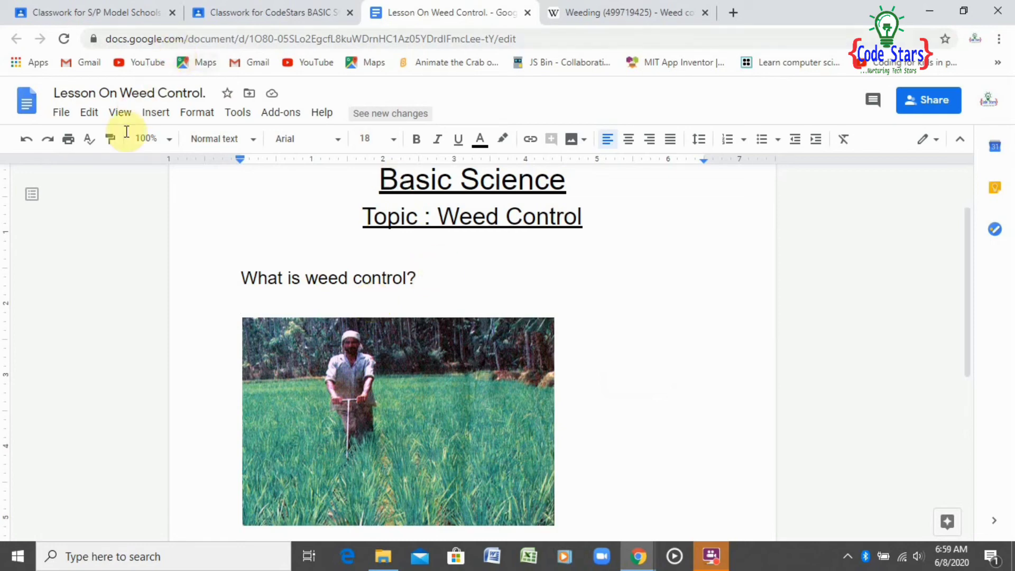
pyautogui.click(151, 122)
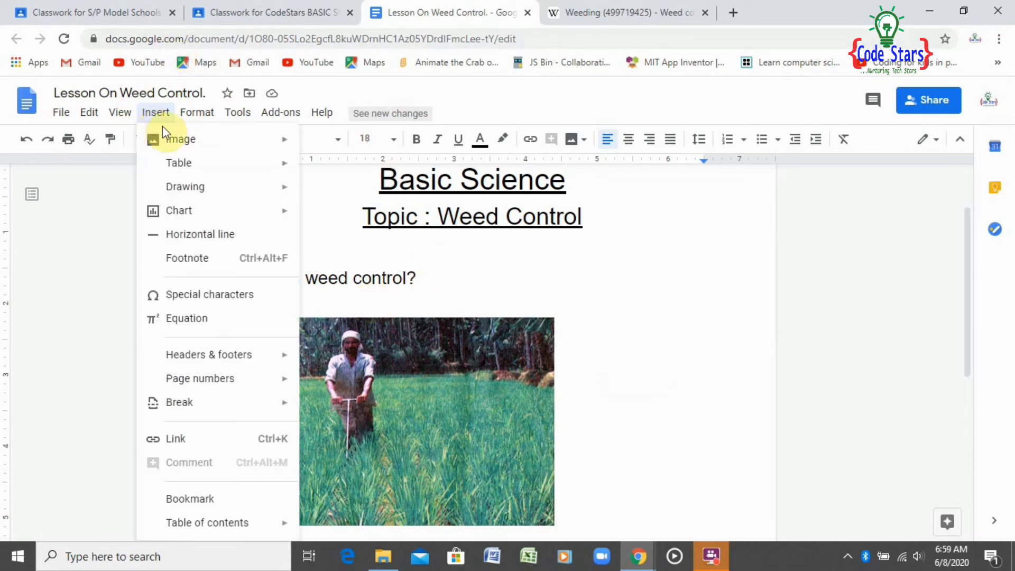
pyautogui.moveTo(173, 145)
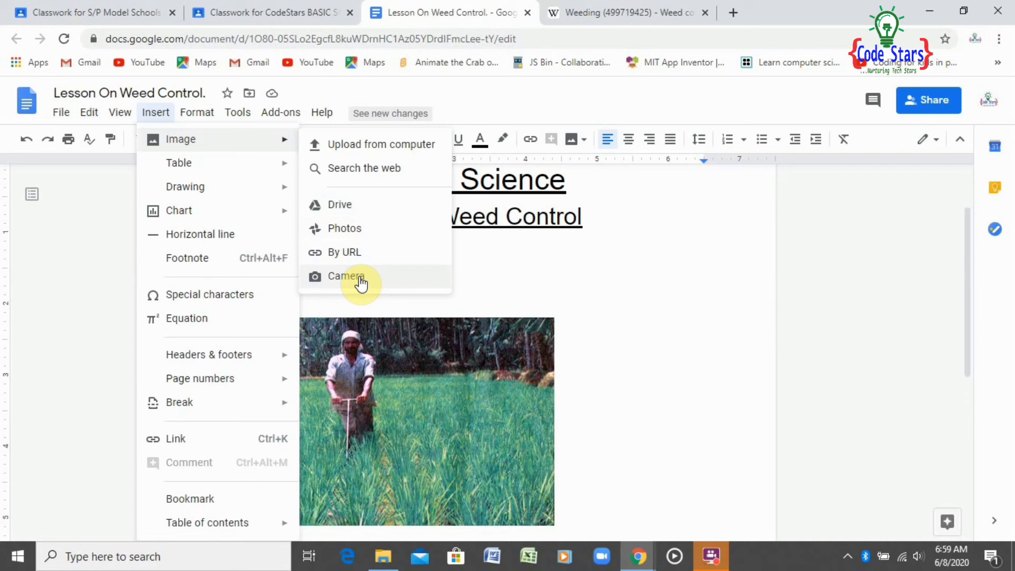
pyautogui.moveTo(289, 167)
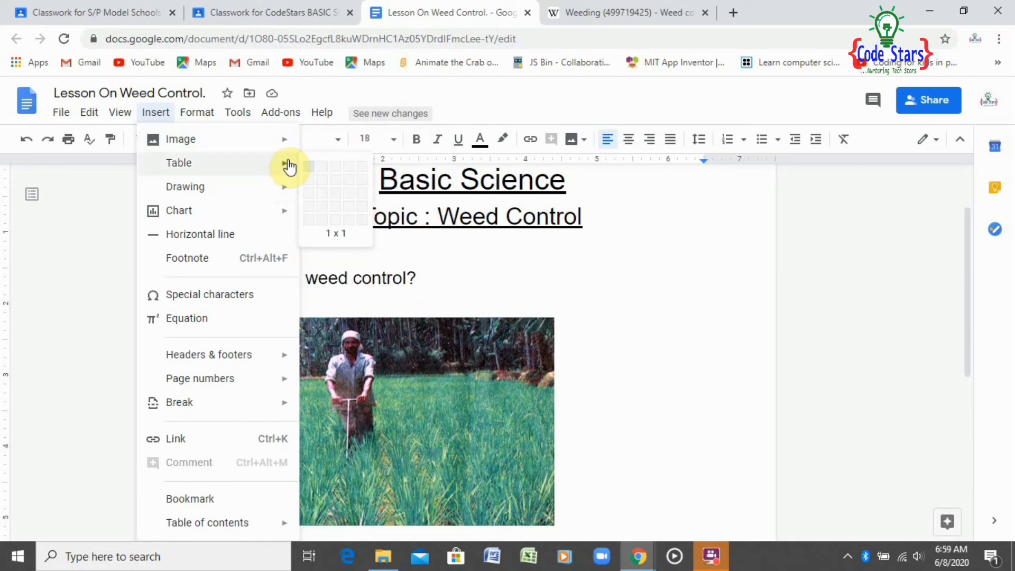
# - Add two line breaks after the weed control picture and insert a table with three columns and four rows there
pyautogui.click(604, 371)
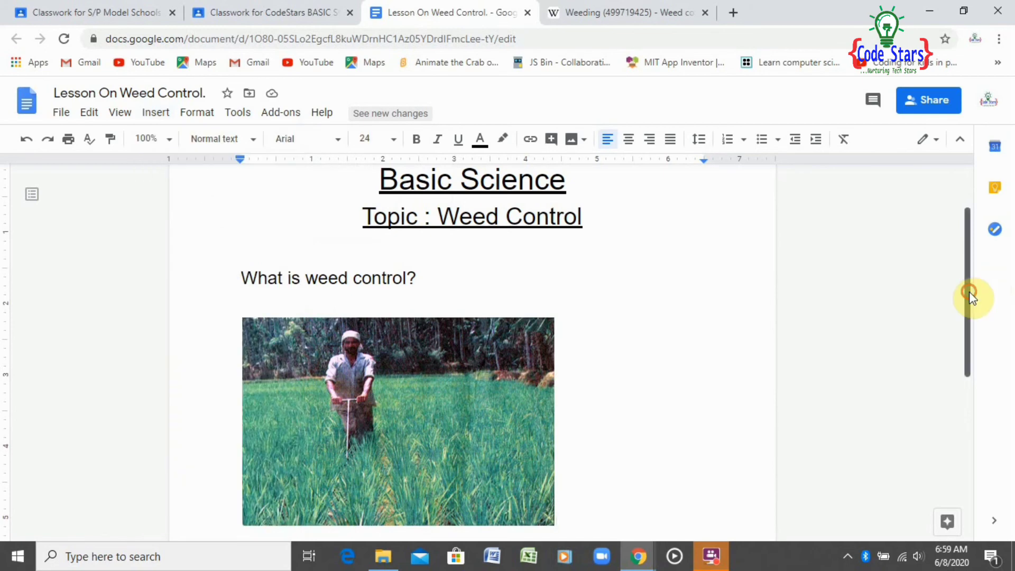
pyautogui.moveTo(965, 312); pyautogui.dragTo(968, 359)
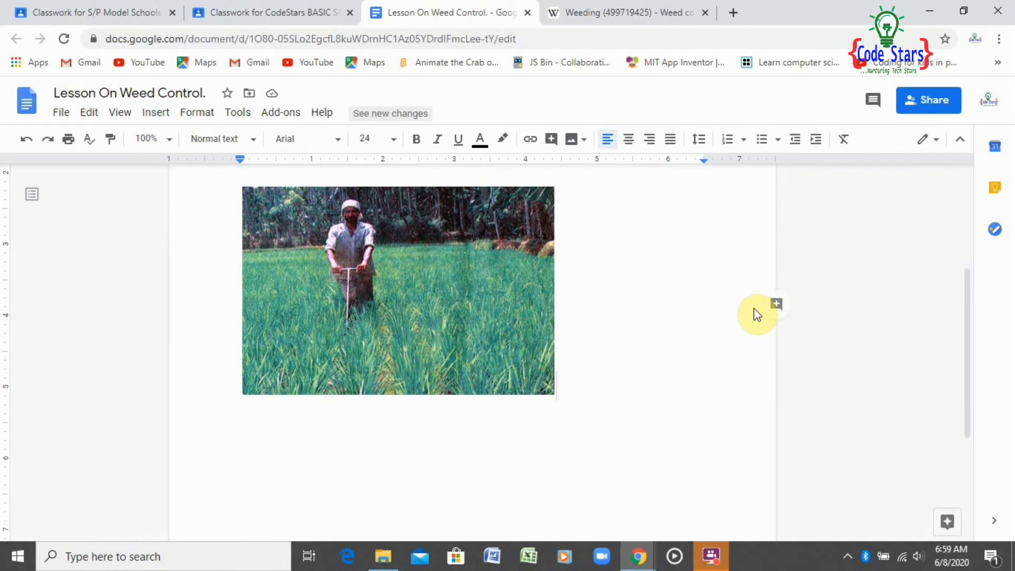
pyautogui.press('Return')
pyautogui.press('Return')
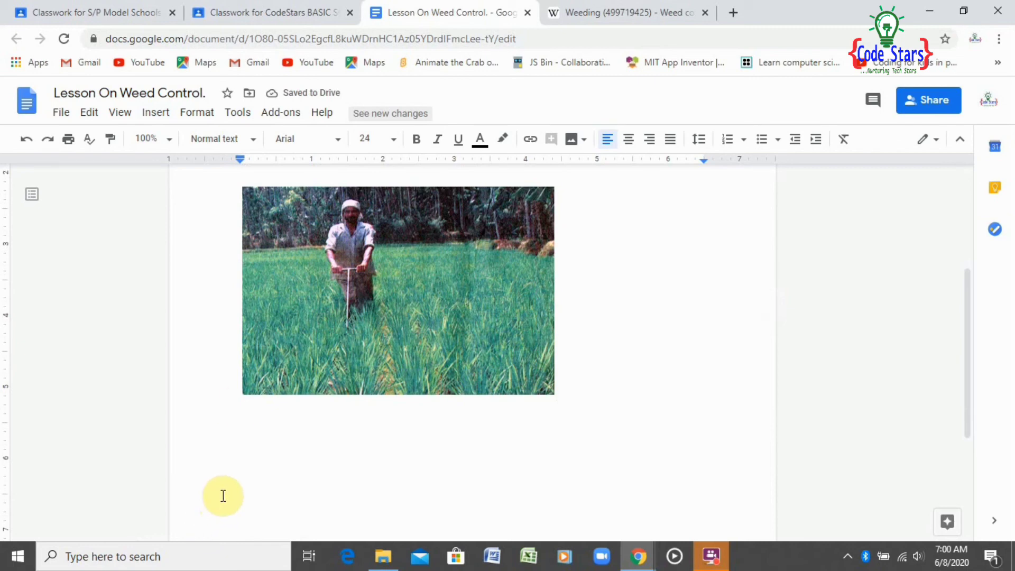
pyautogui.click(155, 114)
pyautogui.moveTo(177, 165)
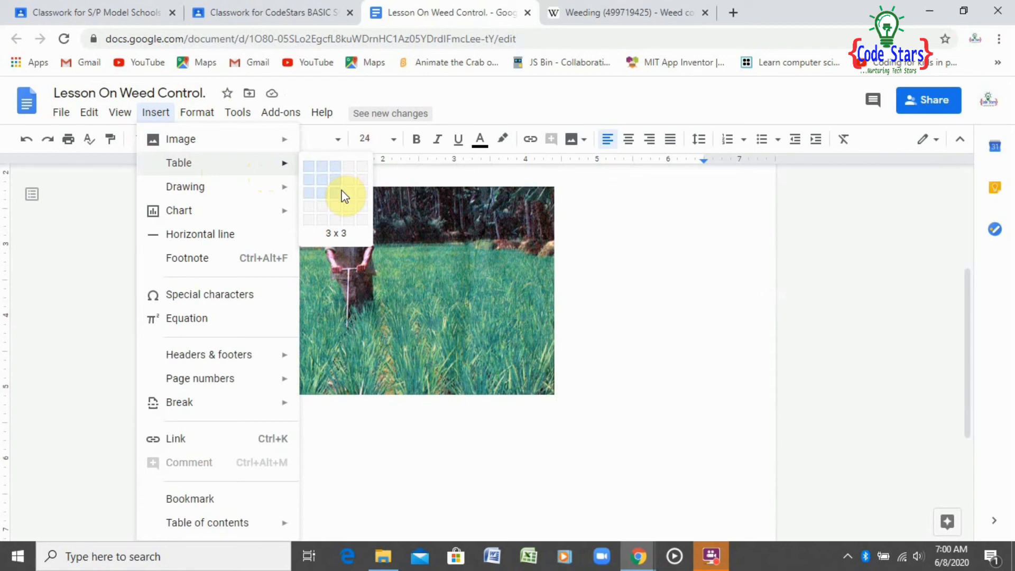
pyautogui.click(341, 205)
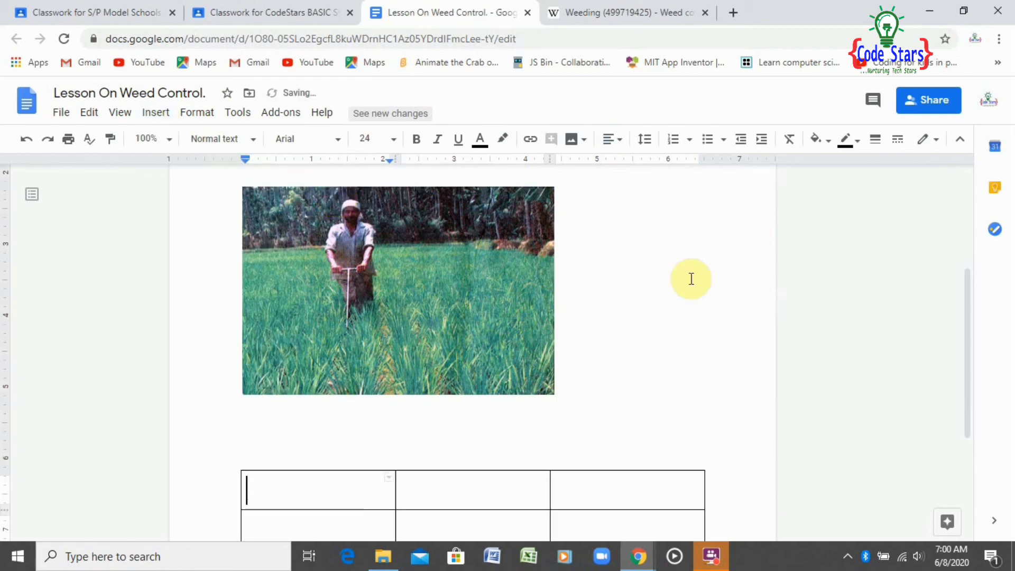
pyautogui.moveTo(969, 301); pyautogui.dragTo(970, 363)
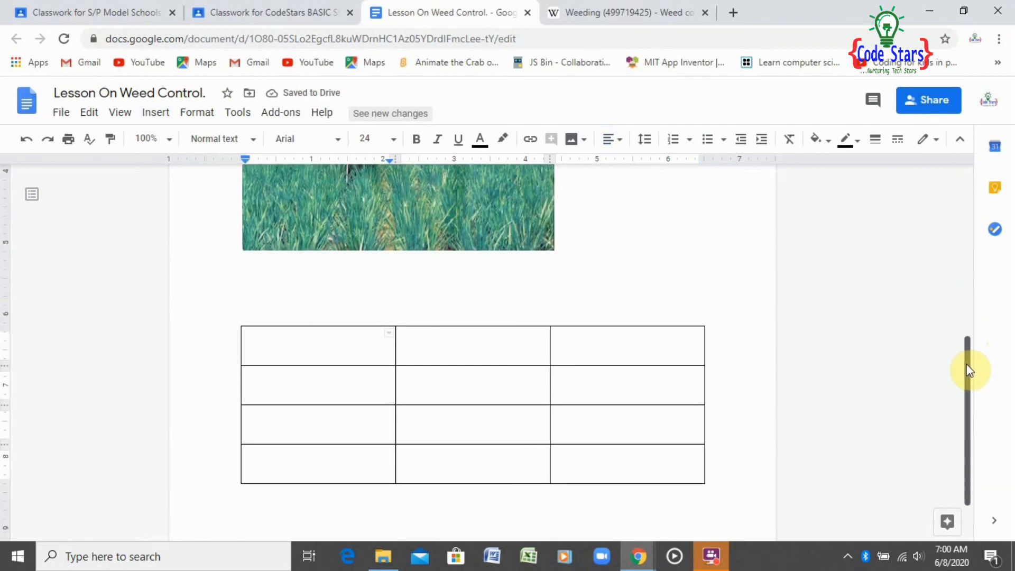
# - Move the insertion point out of the table's last cell and add a new line below the table
pyautogui.click(319, 338)
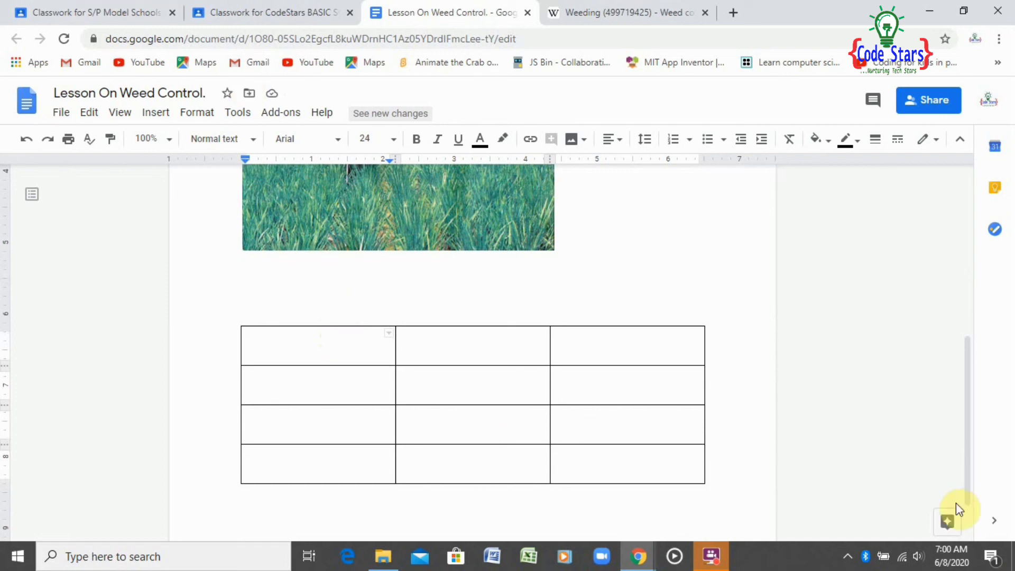
pyautogui.click(682, 457)
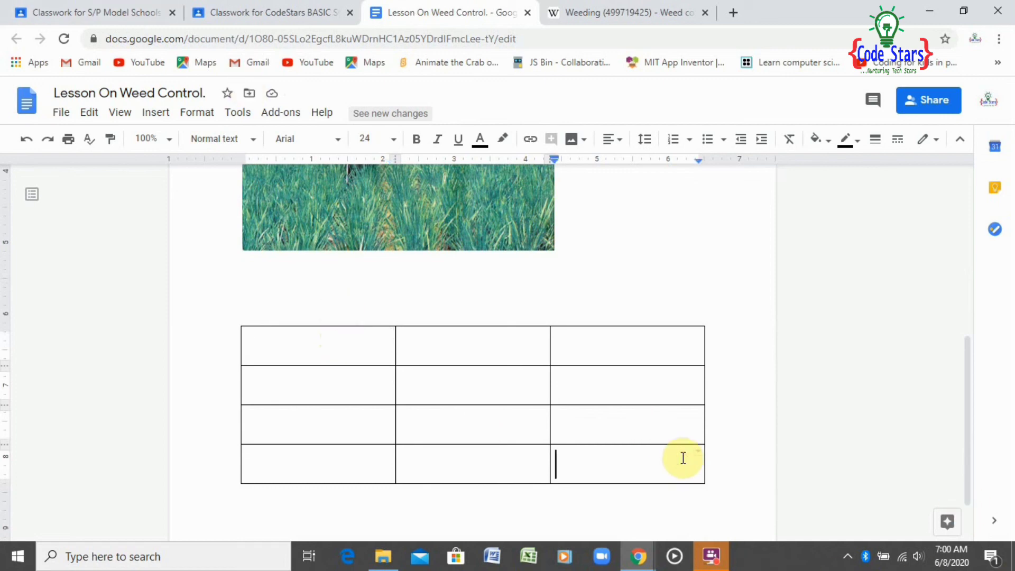
pyautogui.press('Down')
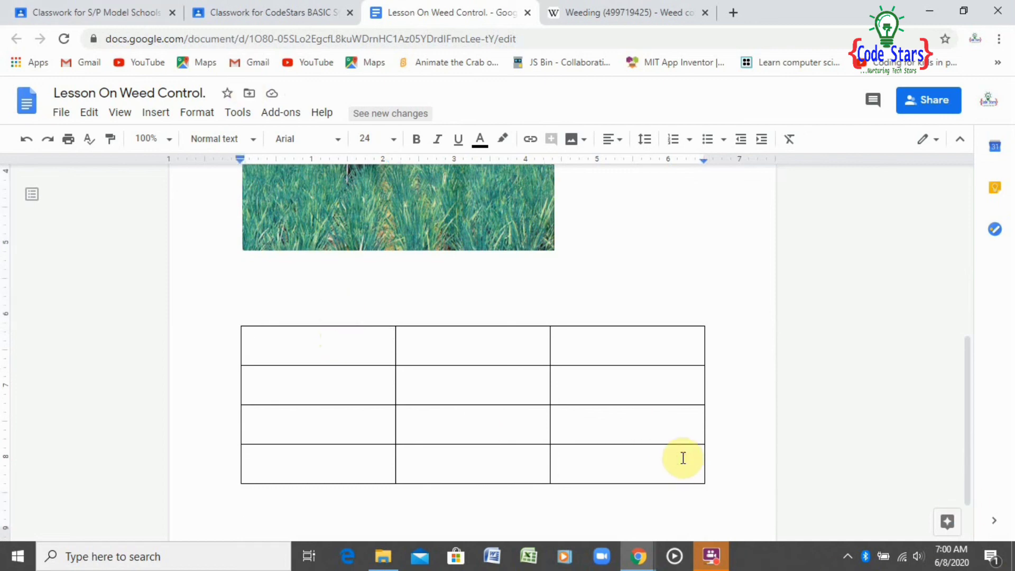
pyautogui.press('Return')
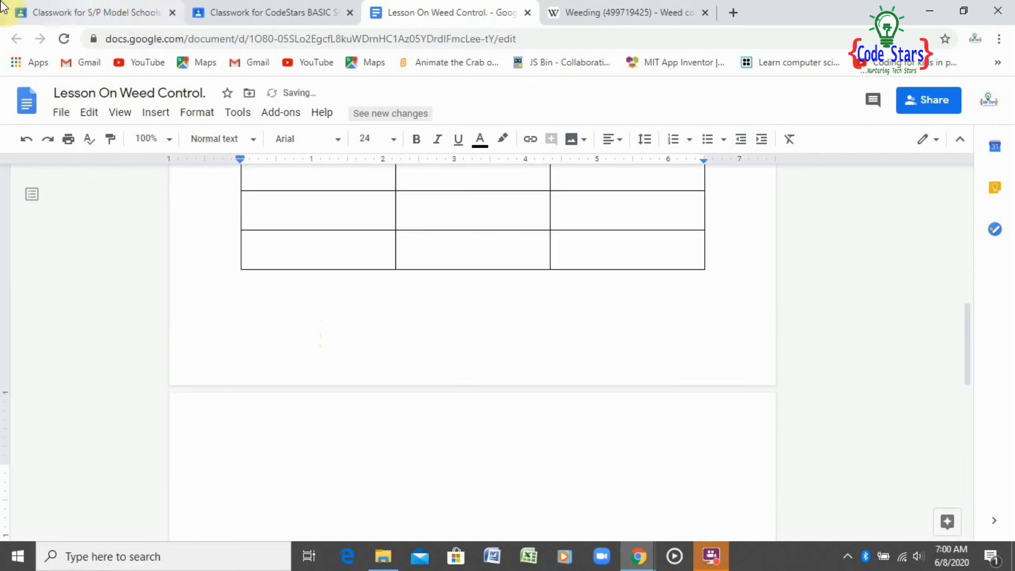
# - Insert a page break directly below the table
pyautogui.click(157, 113)
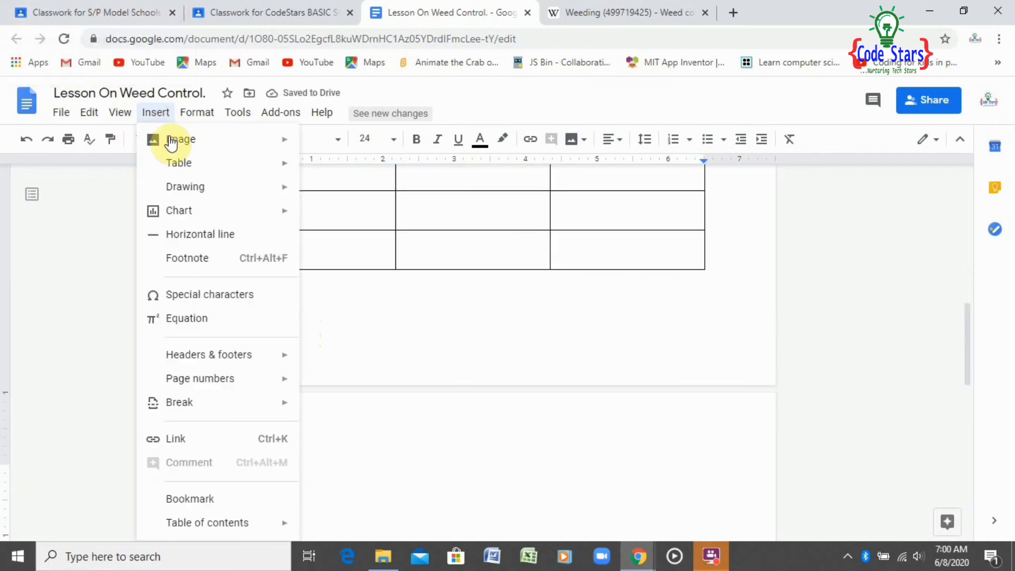
pyautogui.moveTo(205, 200)
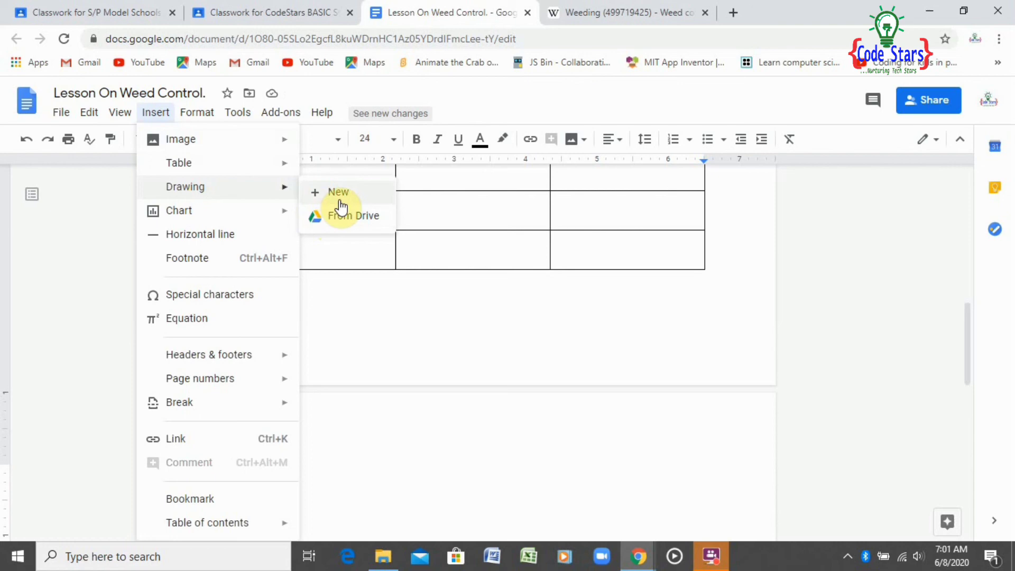
pyautogui.click(342, 281)
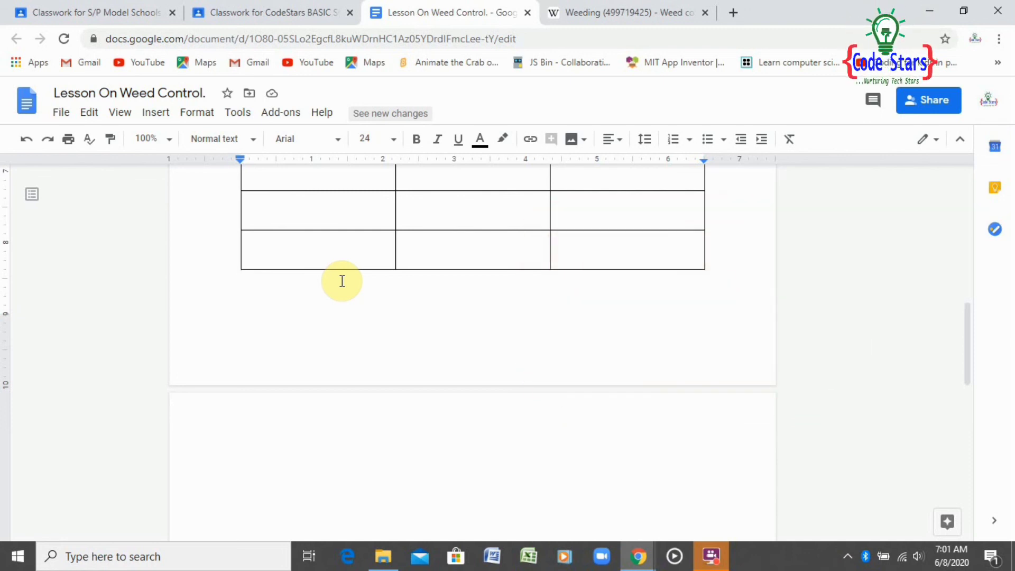
pyautogui.hotkey('ctrl', 'Return')
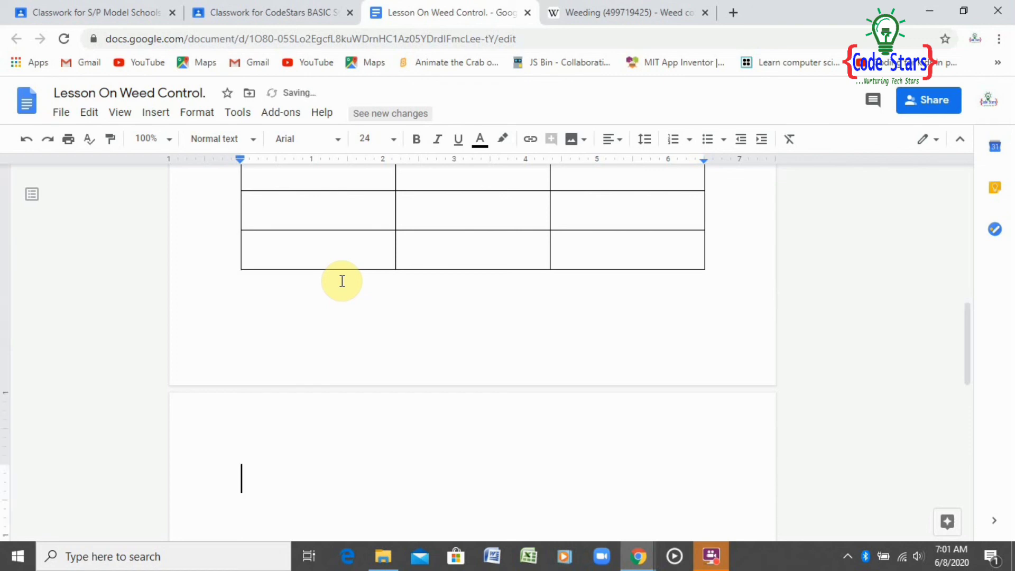